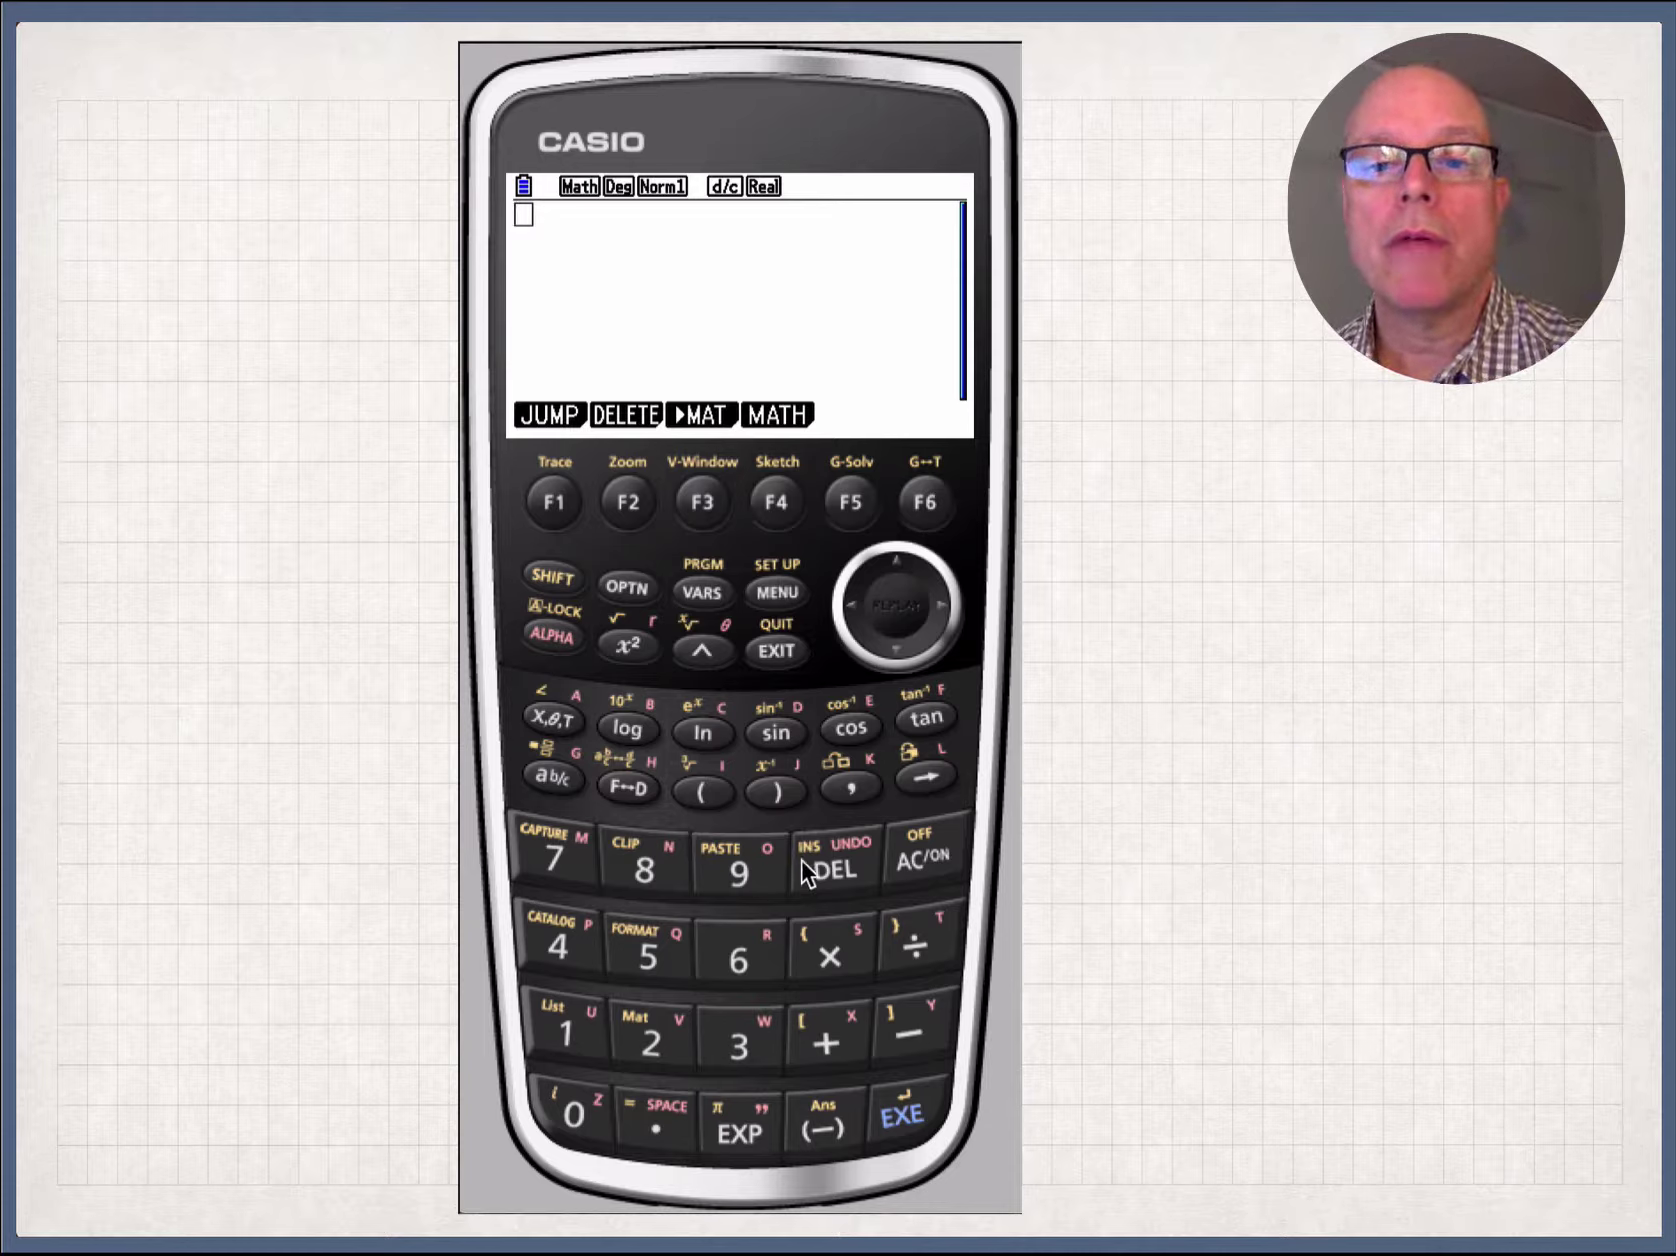
# Switch to Run-Matrix mode and insert a blank 3×3 matrix template.
pyautogui.click(782, 590)
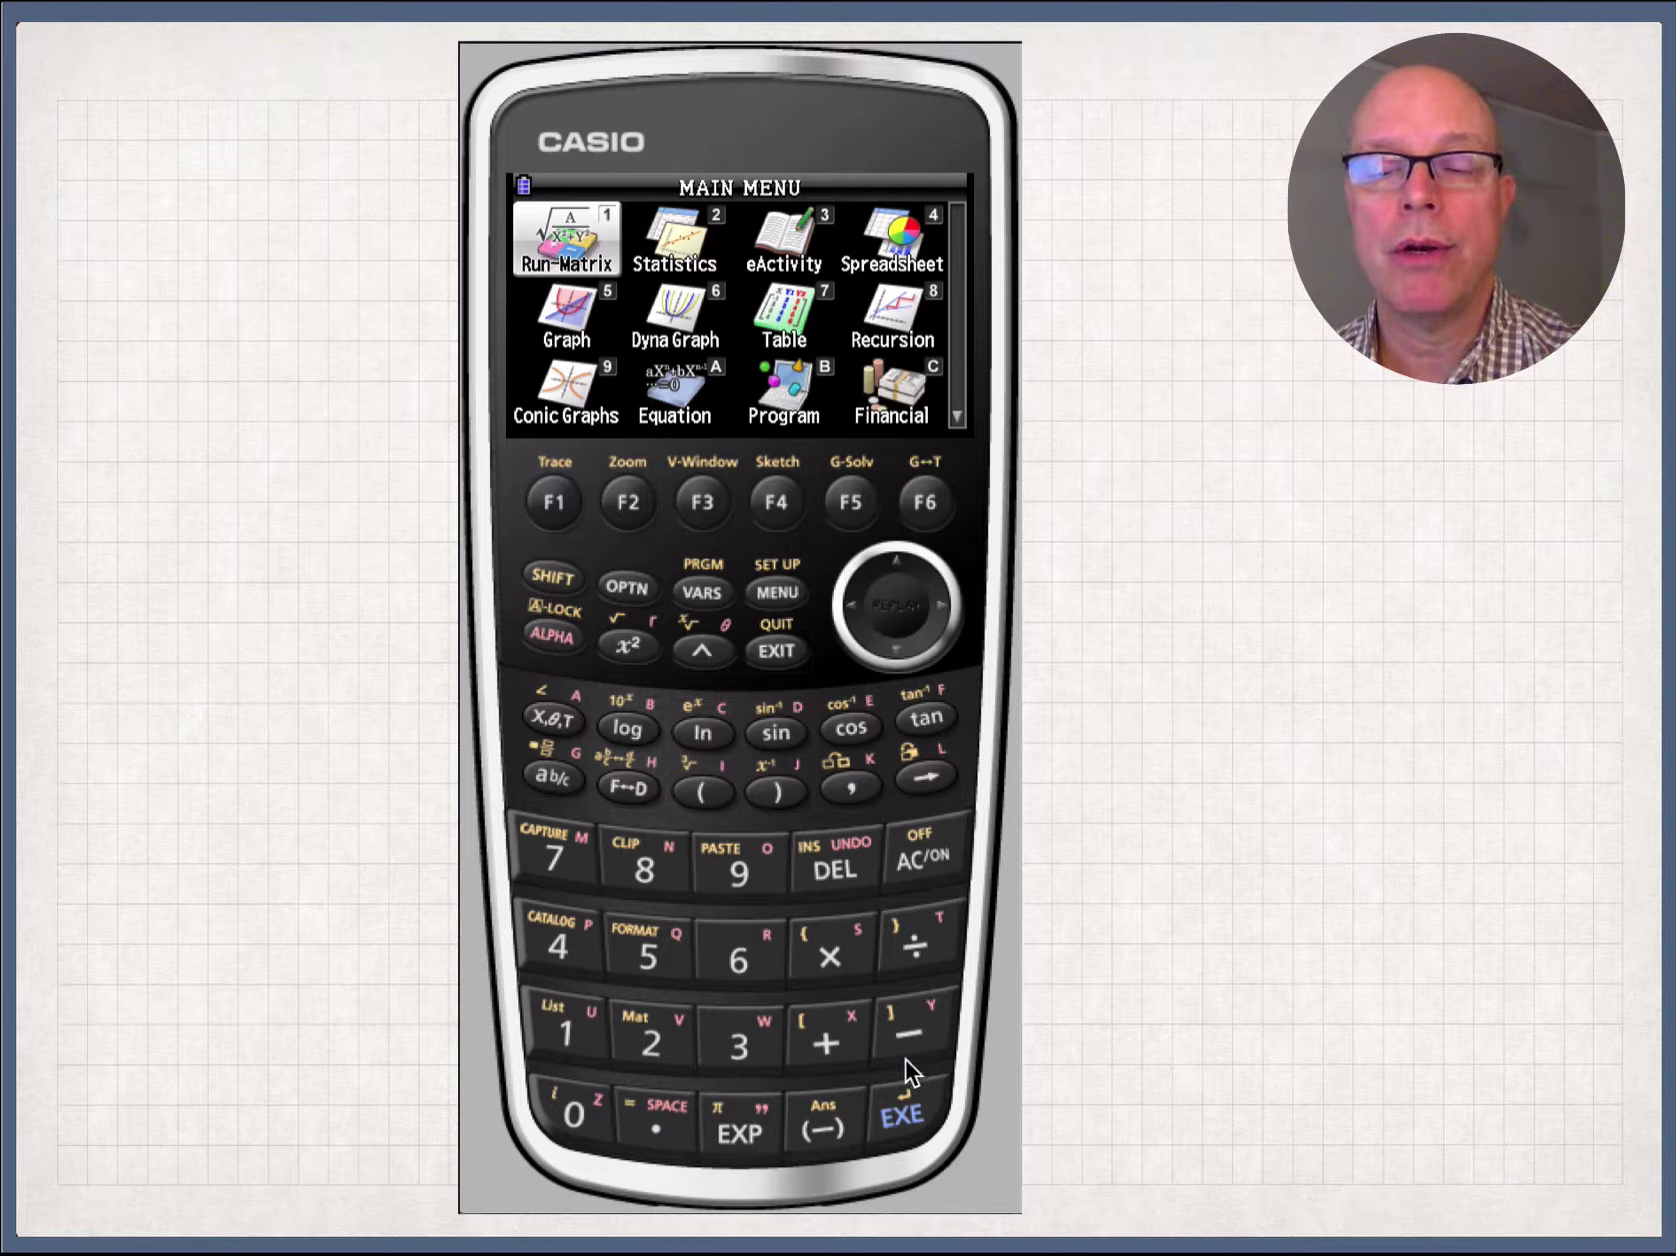
pyautogui.click(898, 1117)
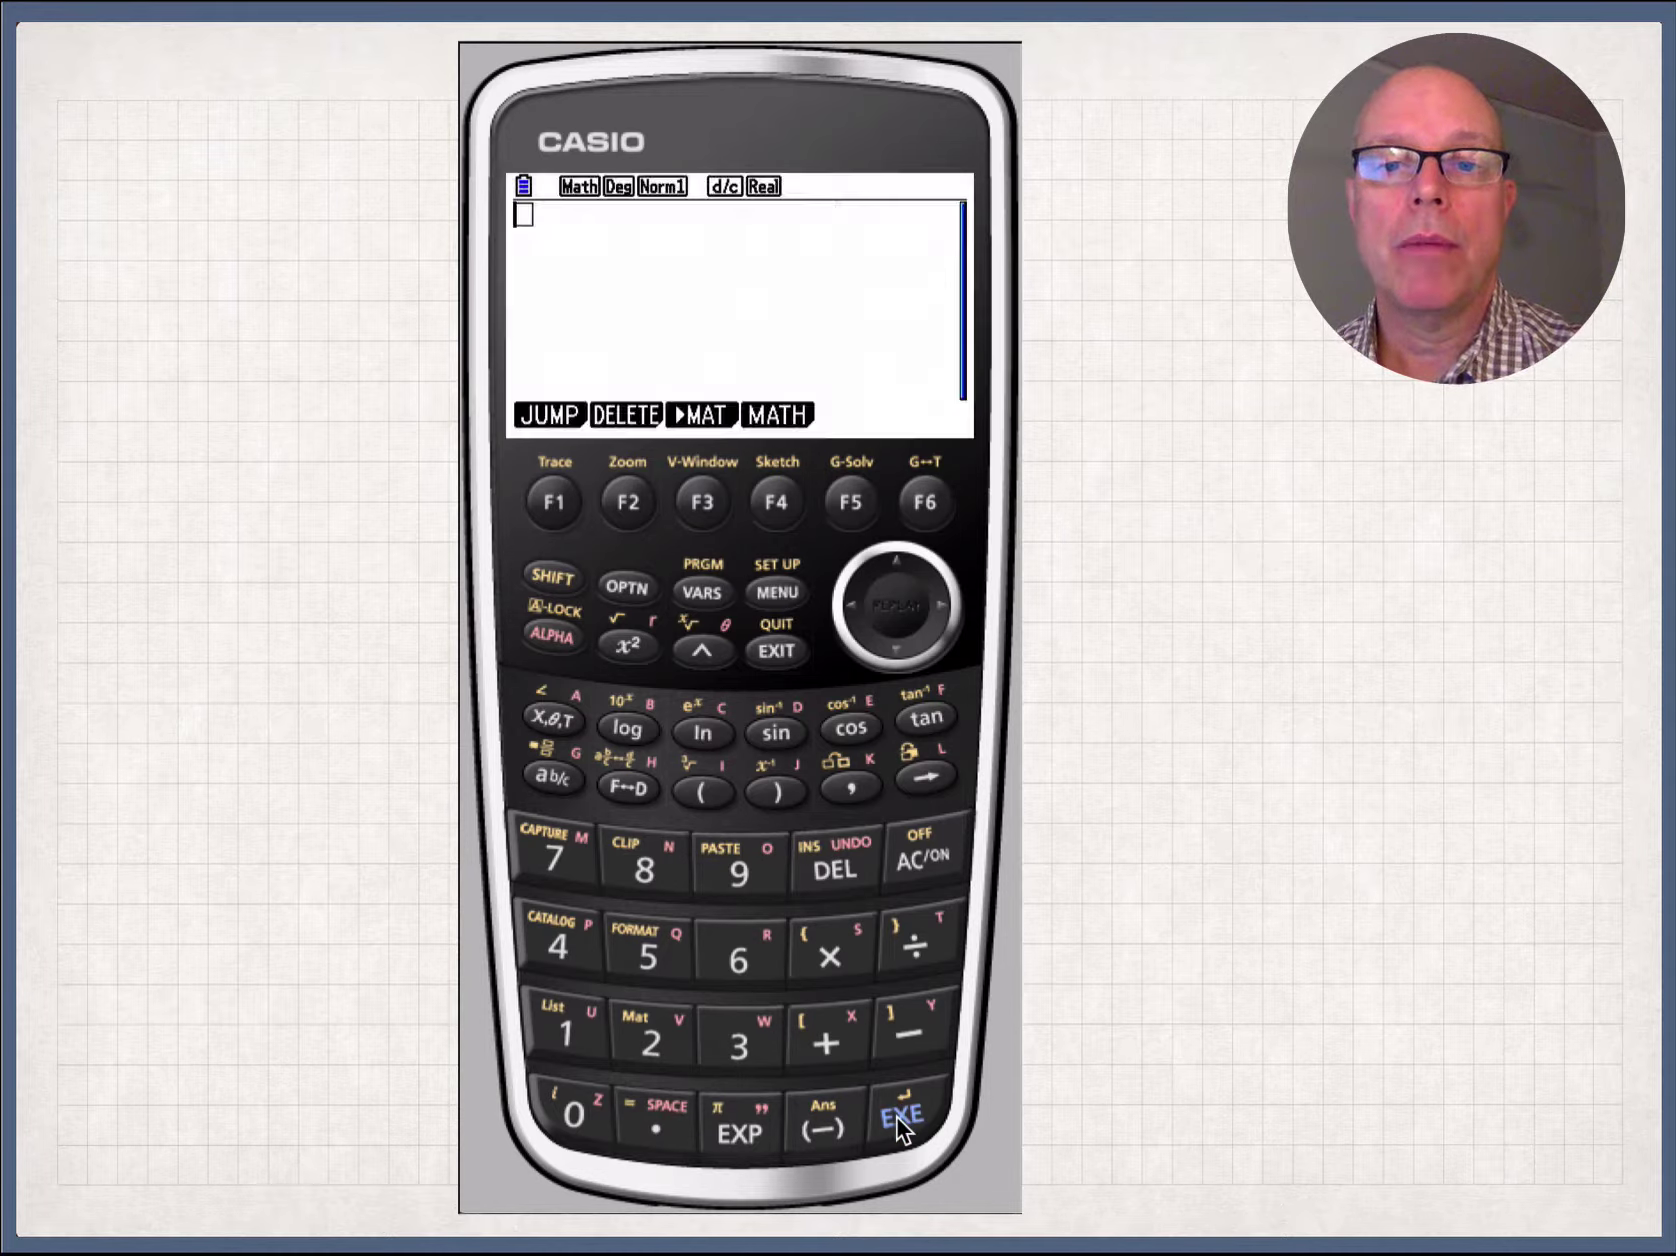
pyautogui.click(777, 502)
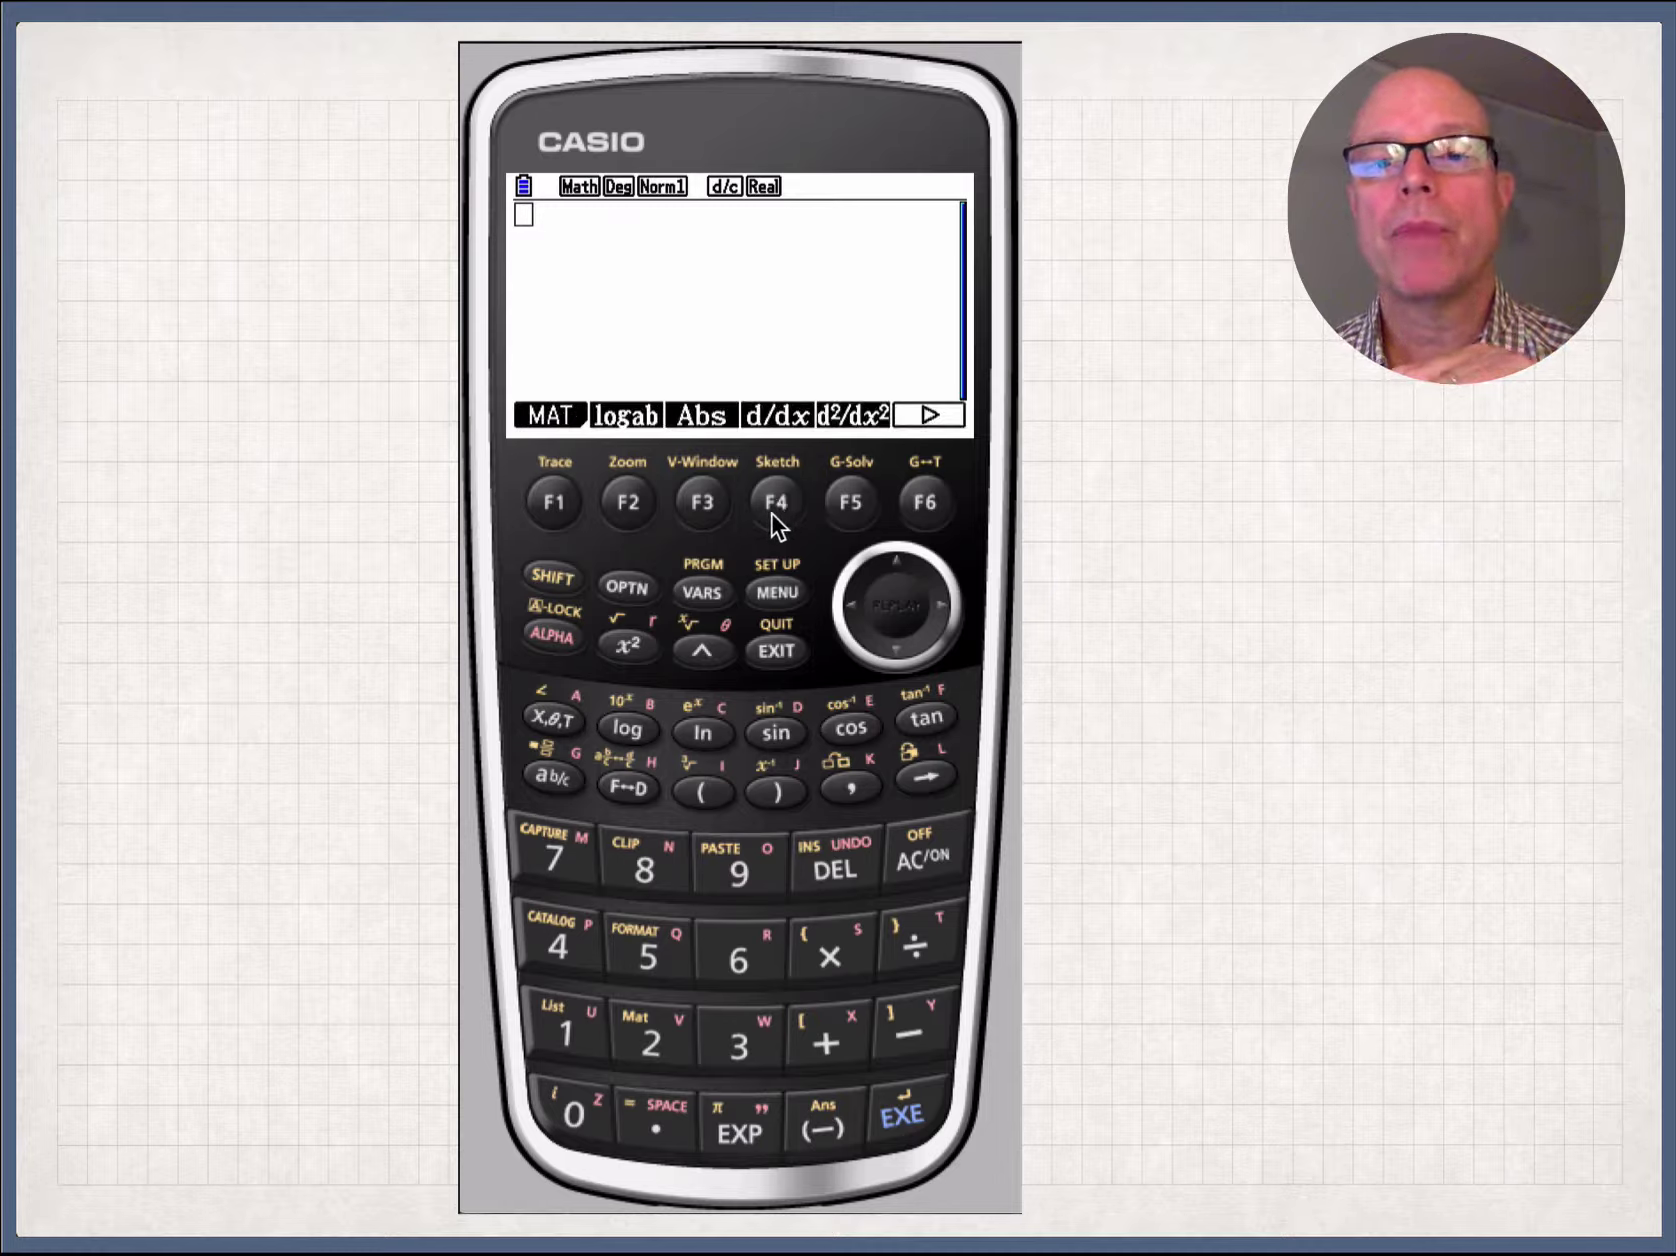
pyautogui.click(551, 502)
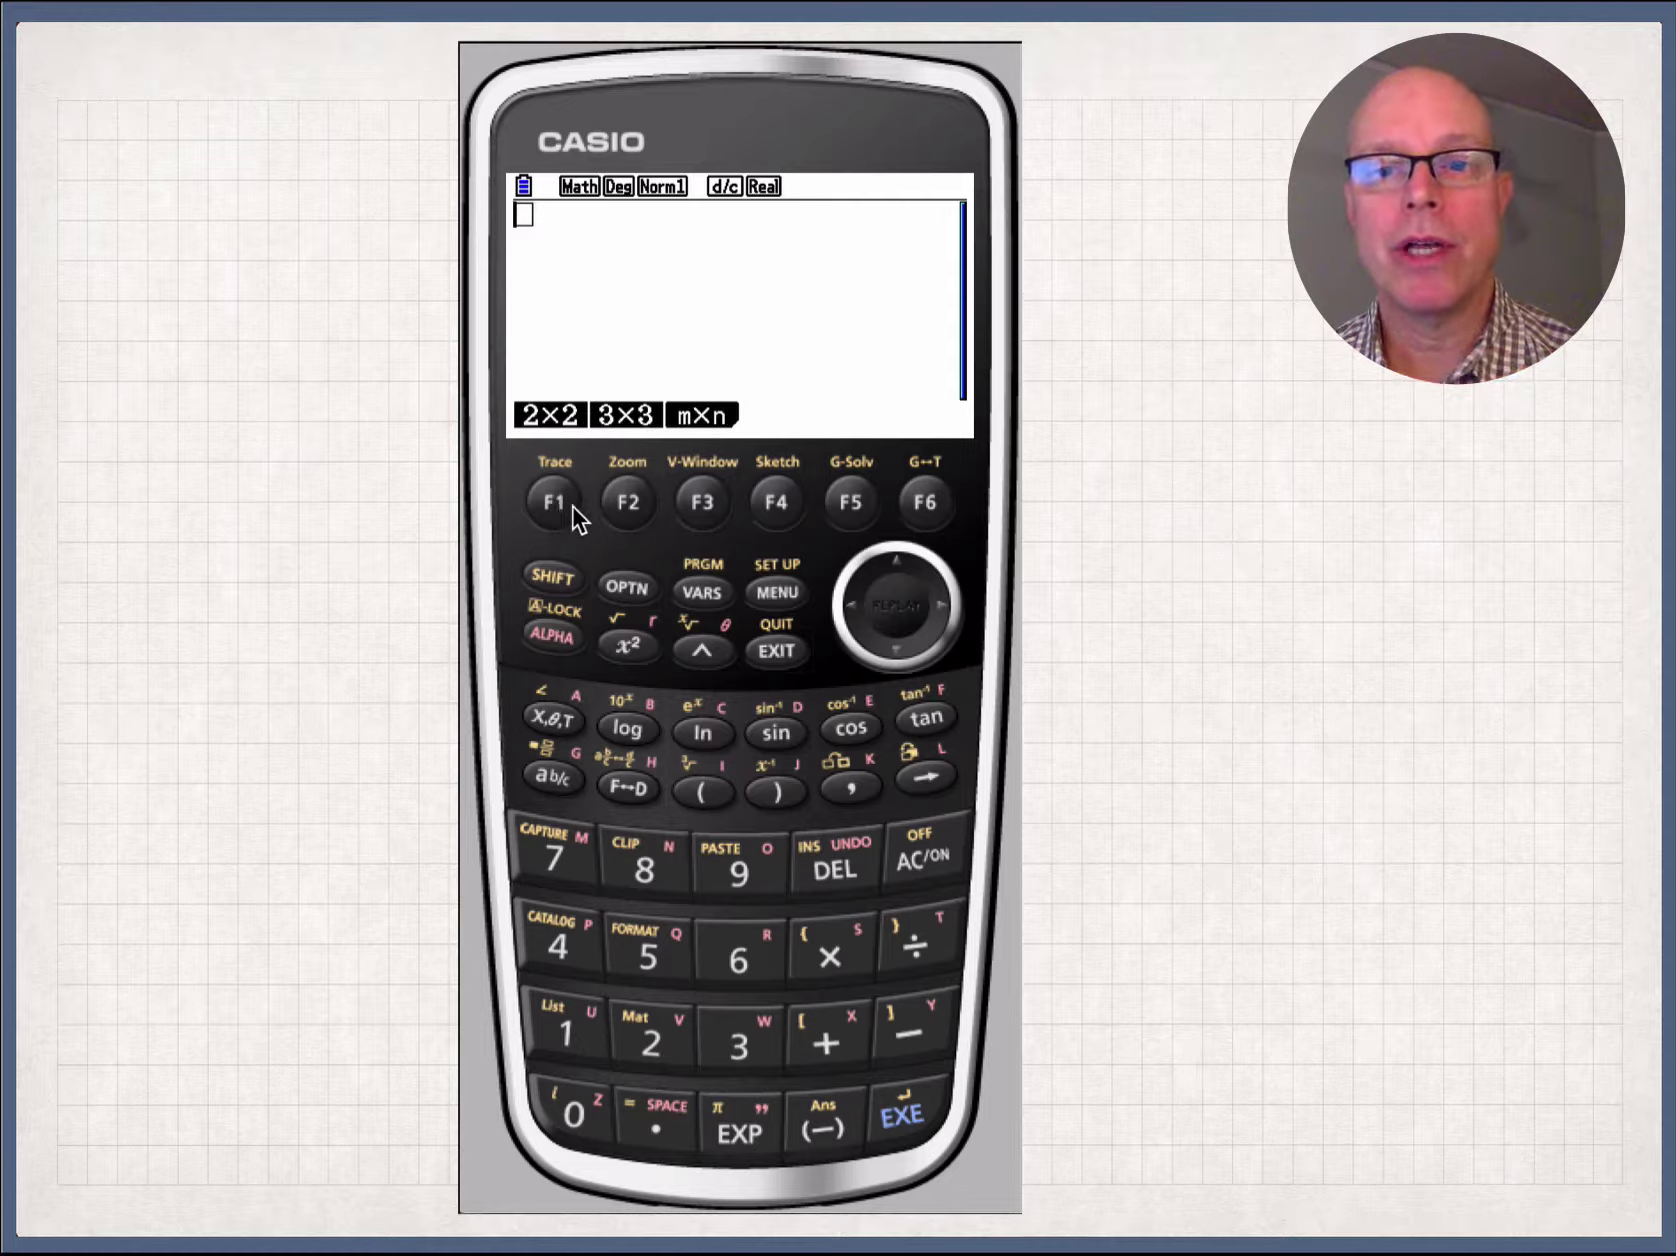
pyautogui.click(629, 497)
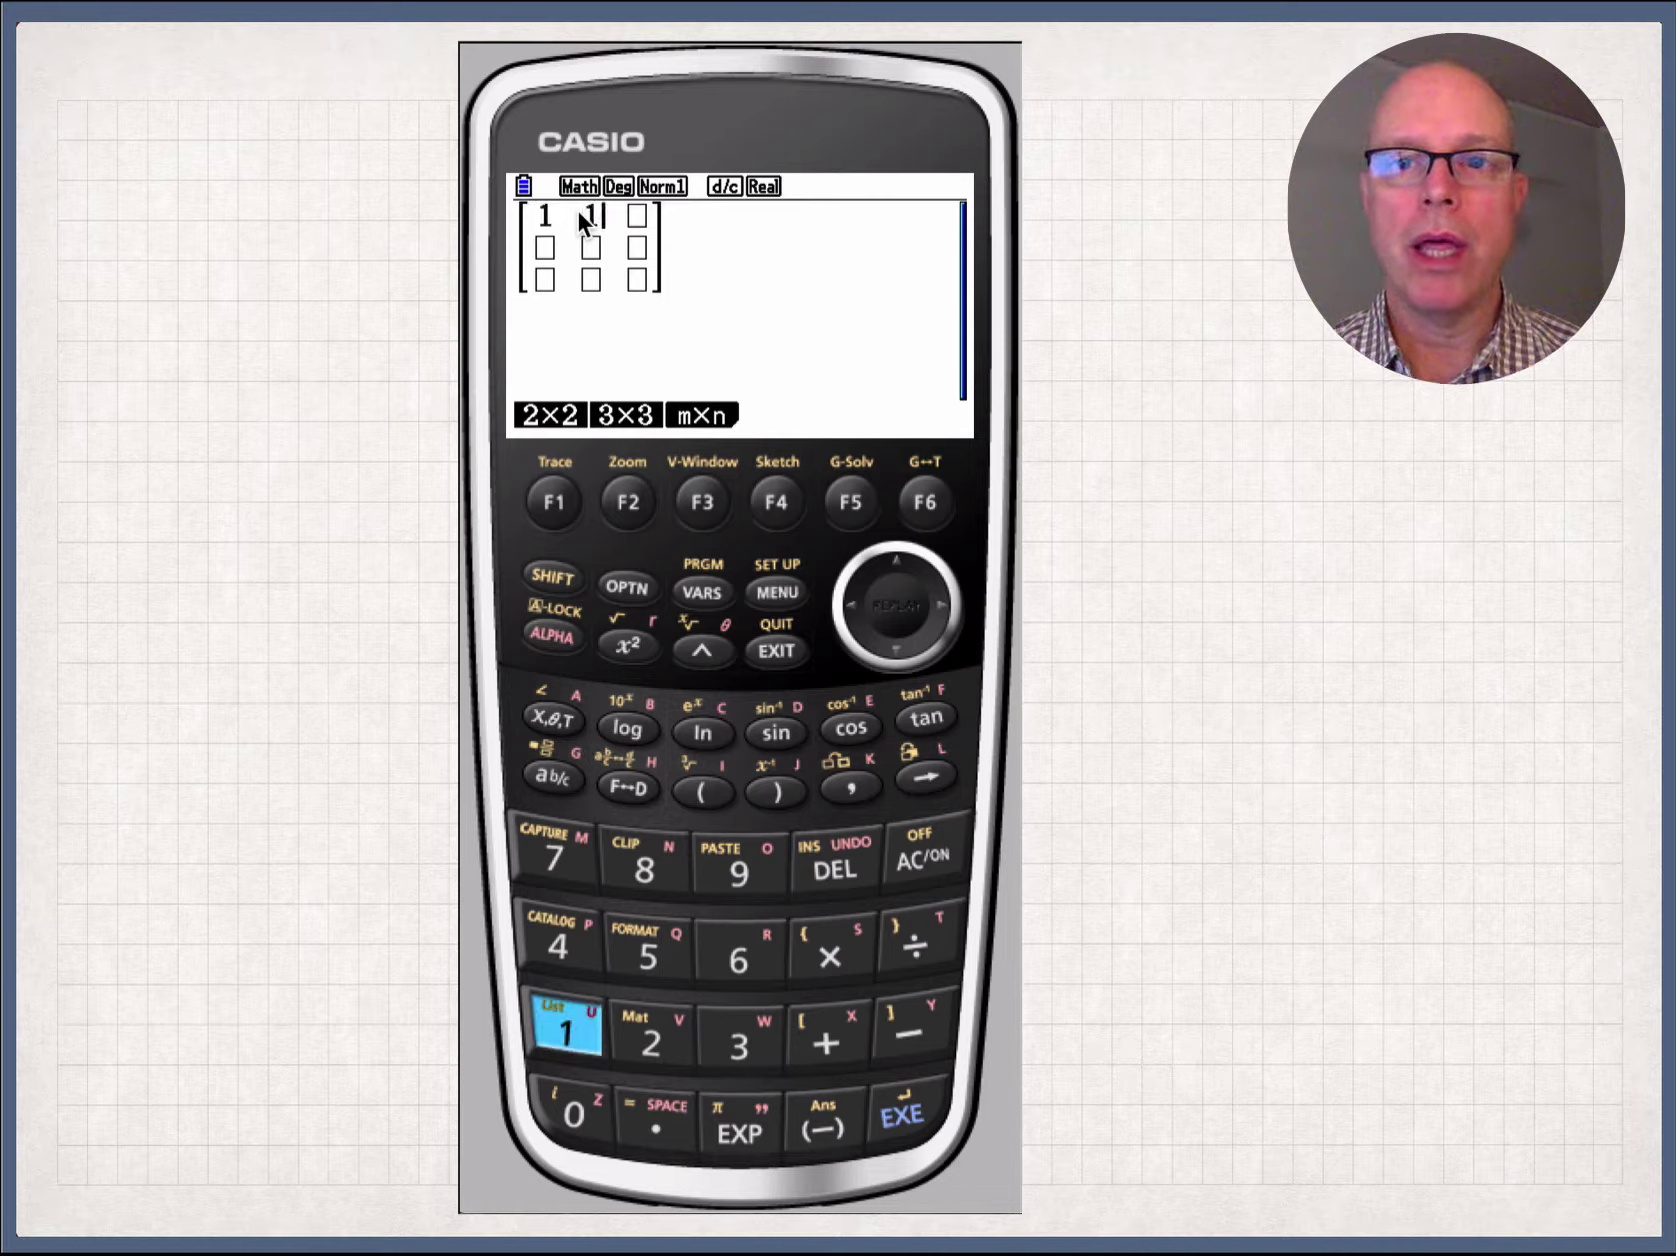
# Finish the first row with −1 and fill the second row with 30, 0, 41.
pyautogui.press('Right')
pyautogui.click(827, 1115)
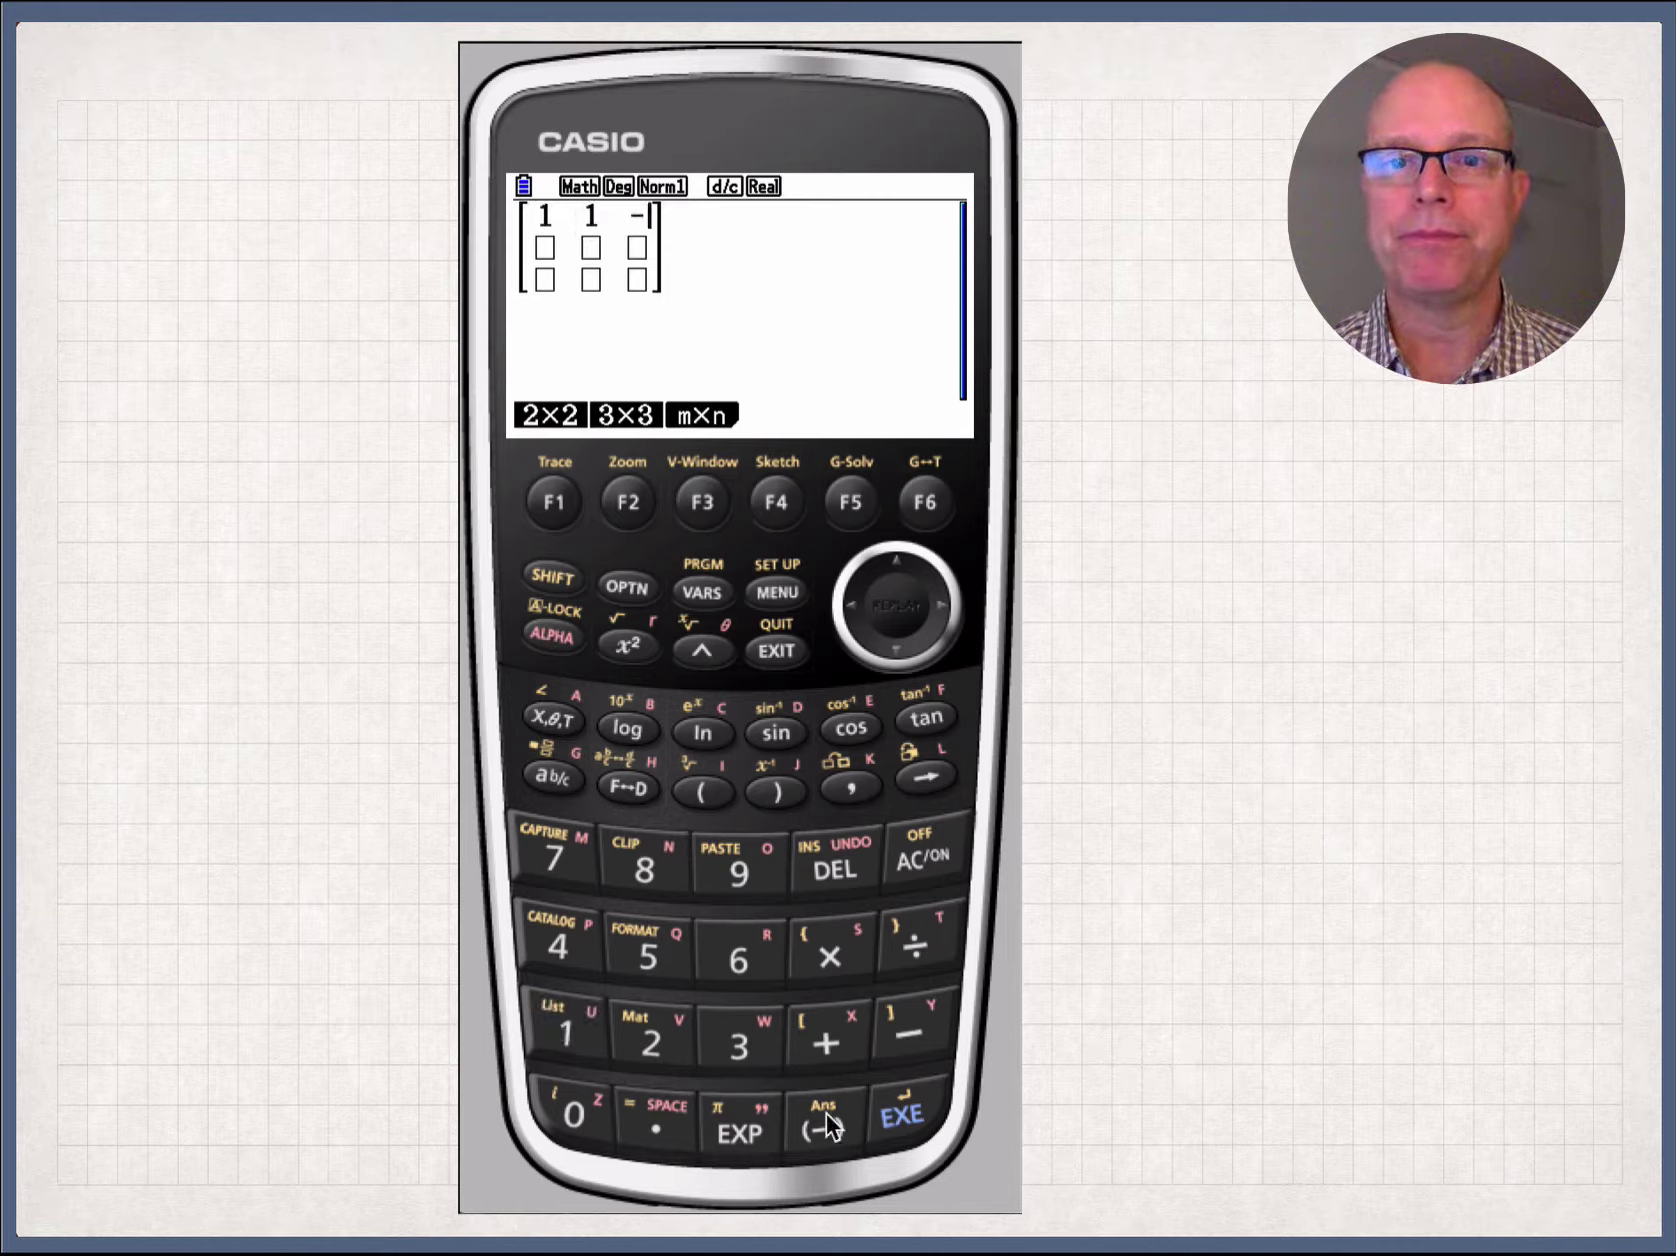
pyautogui.write('1')
pyautogui.press('Down')
pyautogui.press('Left')
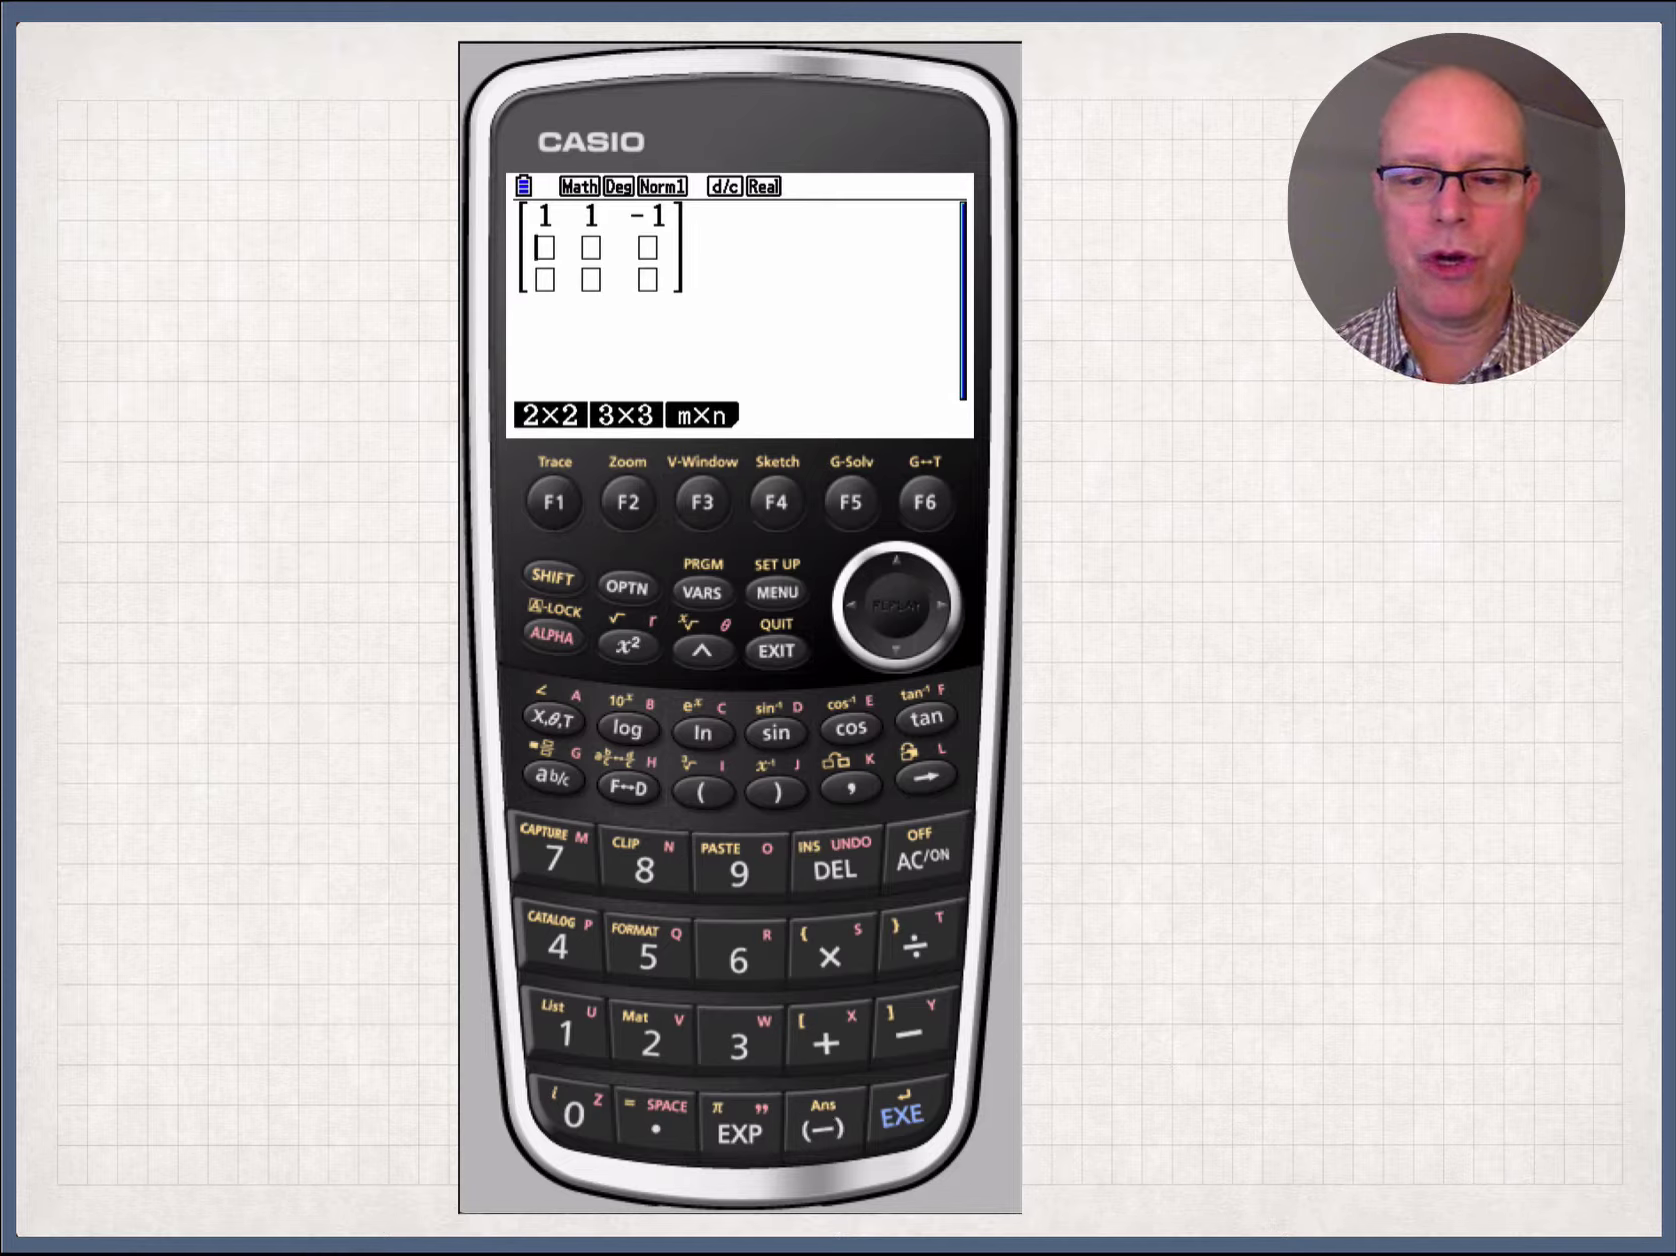
pyautogui.write('30 ')
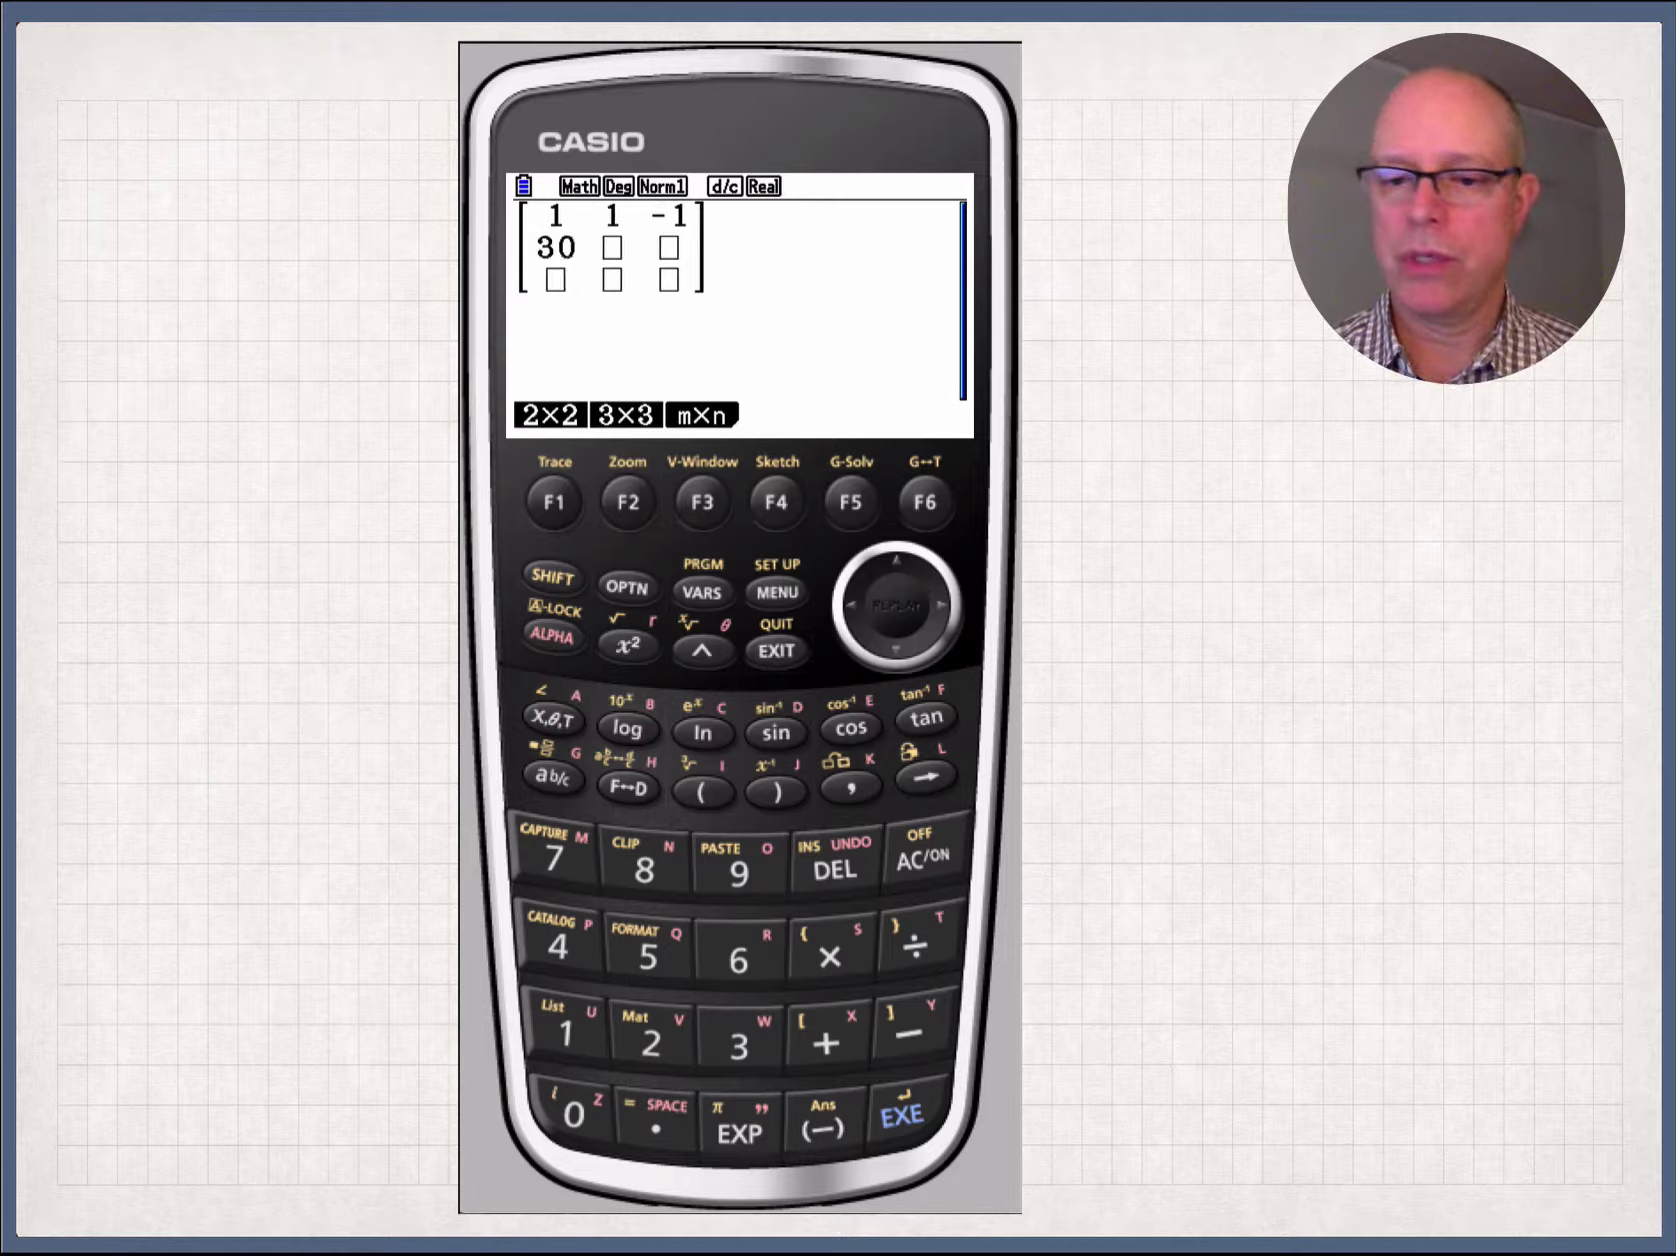
pyautogui.write('0')
pyautogui.press('Right')
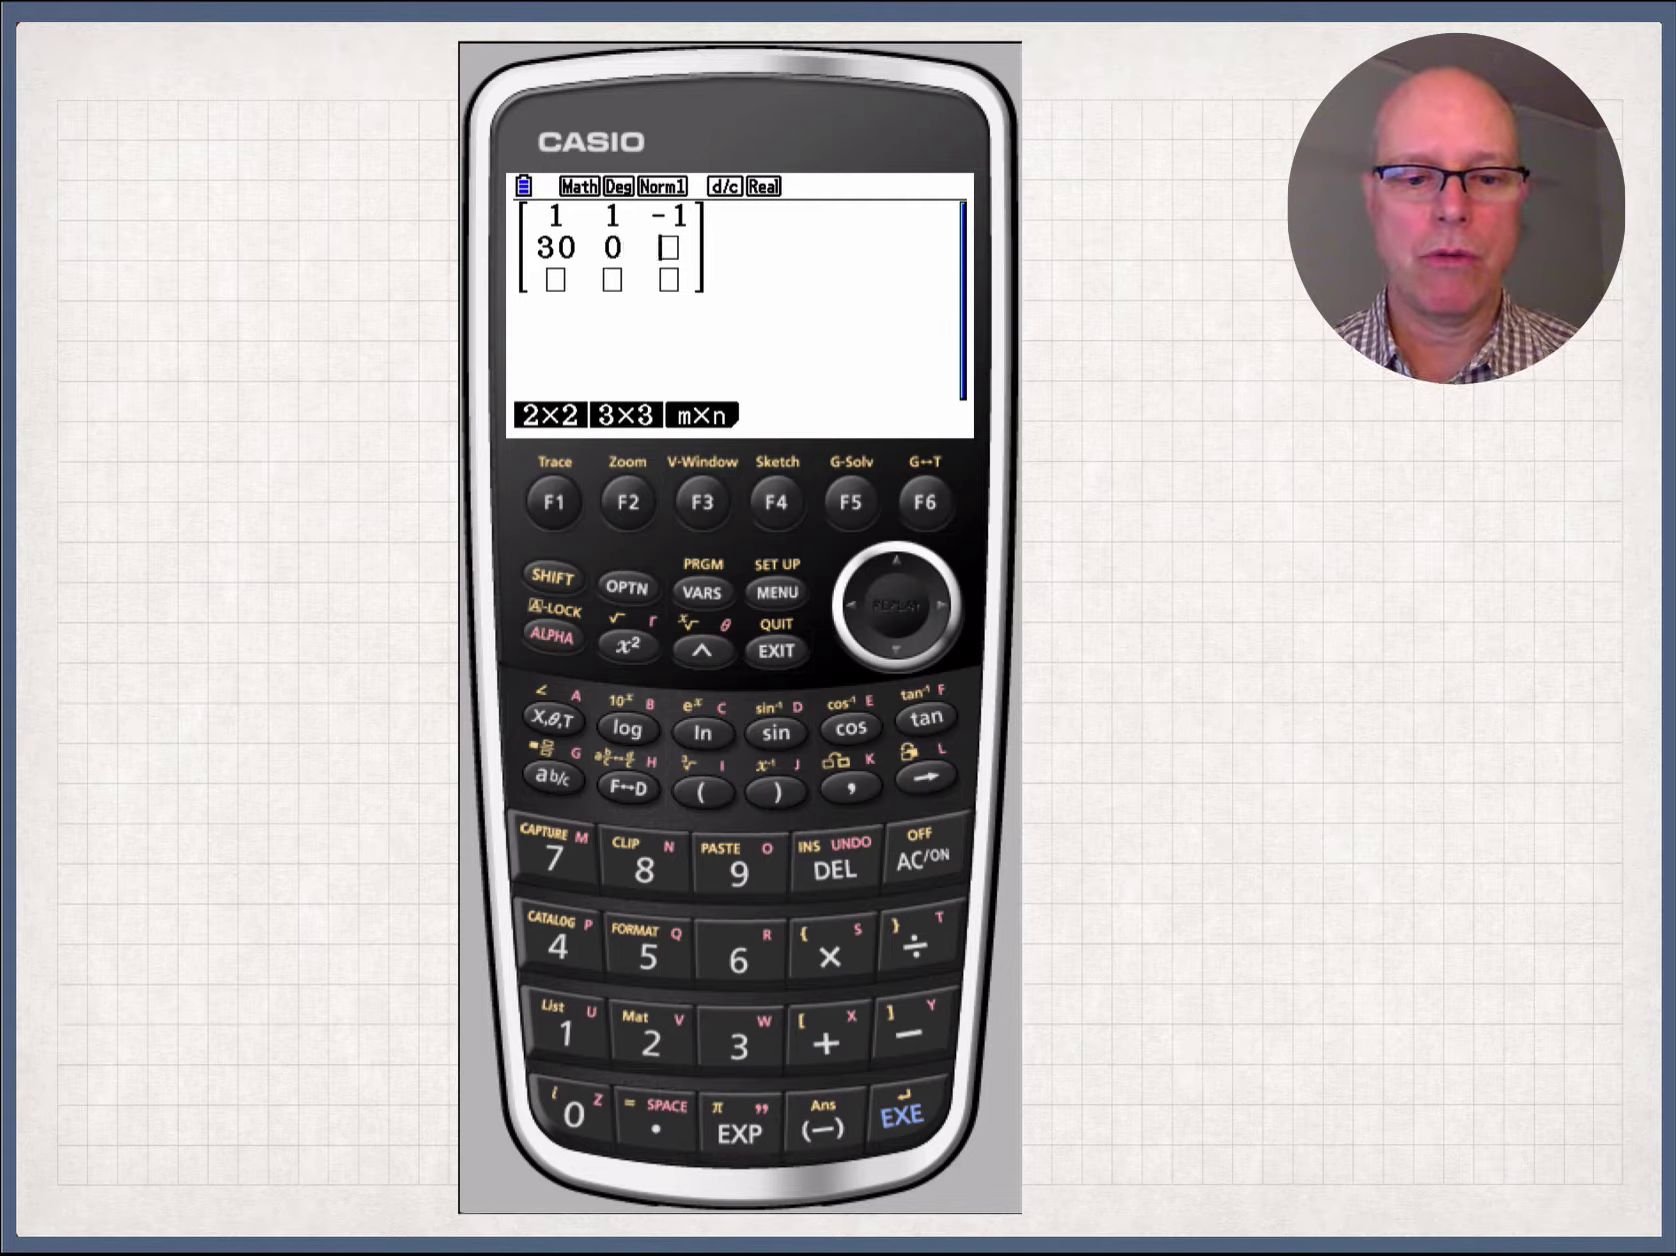
pyautogui.write('41')
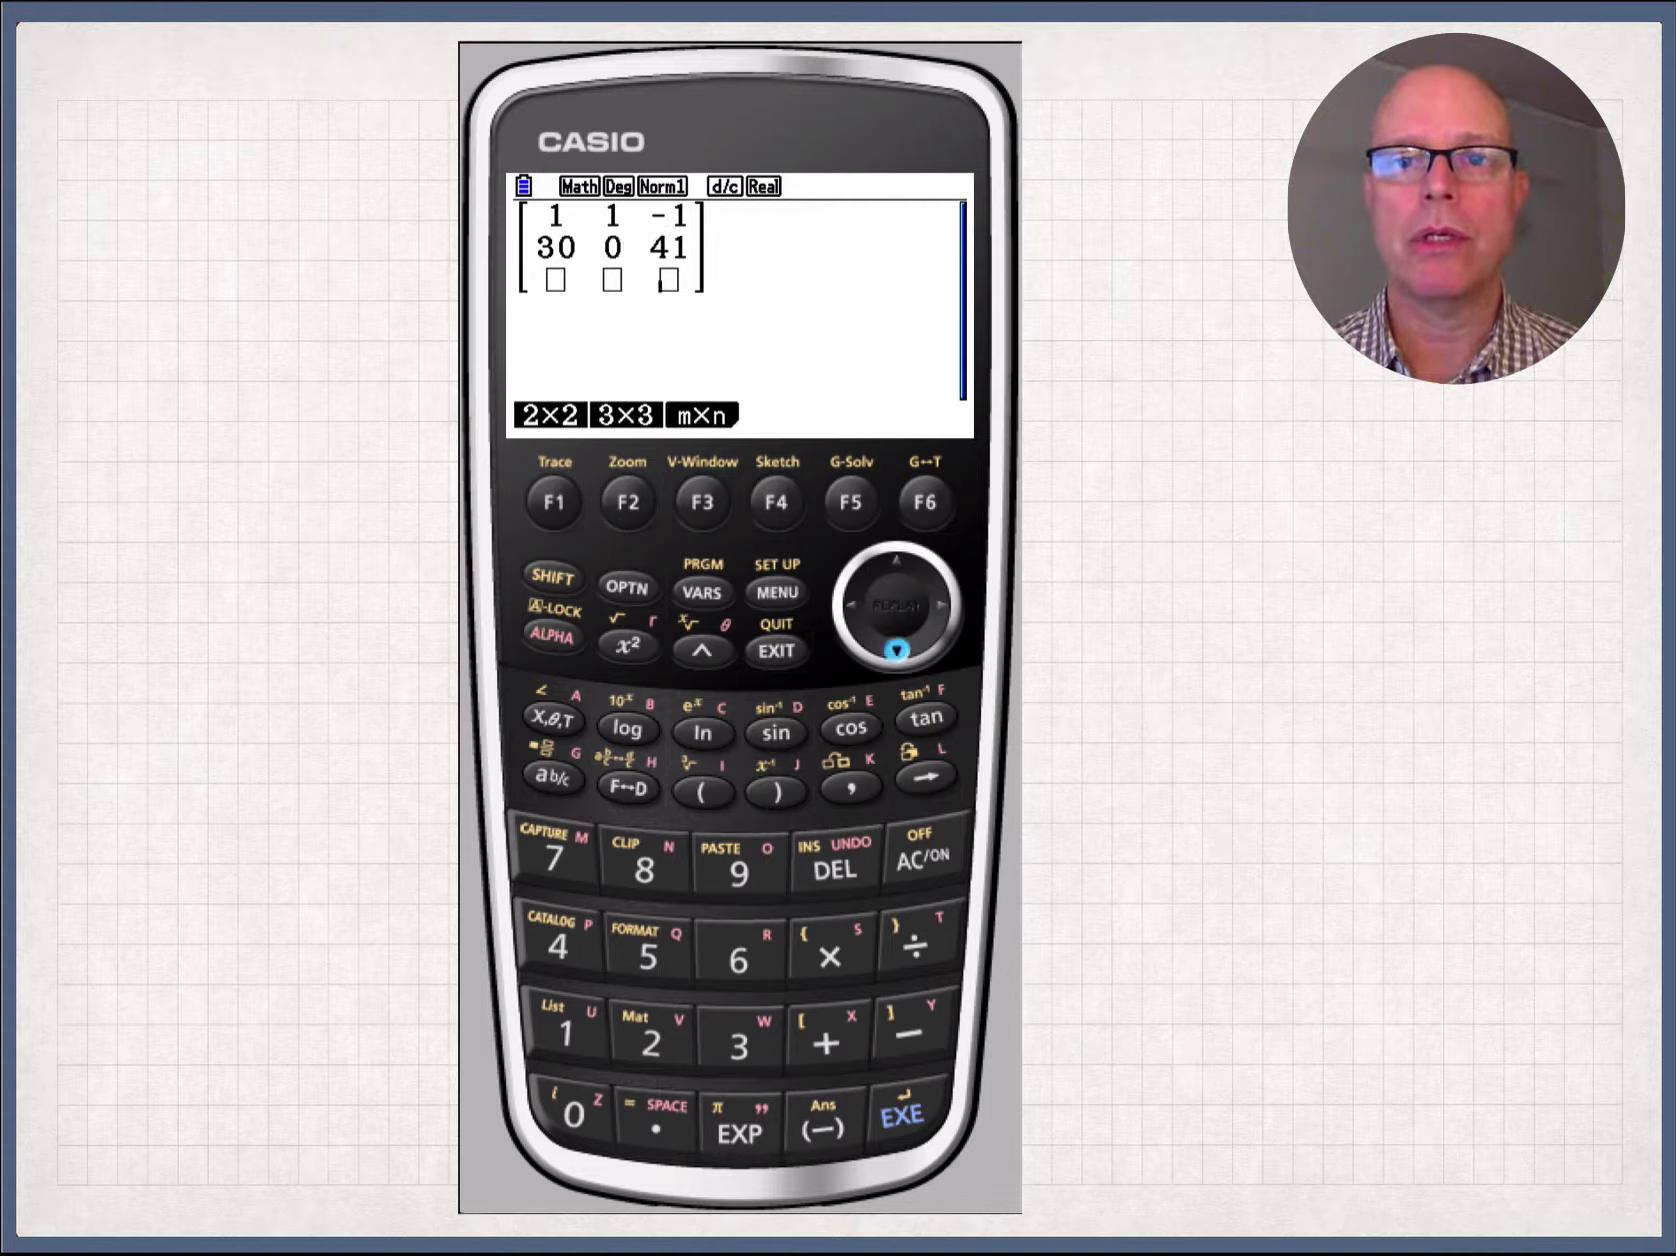
# Fill the third row with 0, 21, 41 and raise the matrix to the power −1.
pyautogui.click(547, 280)
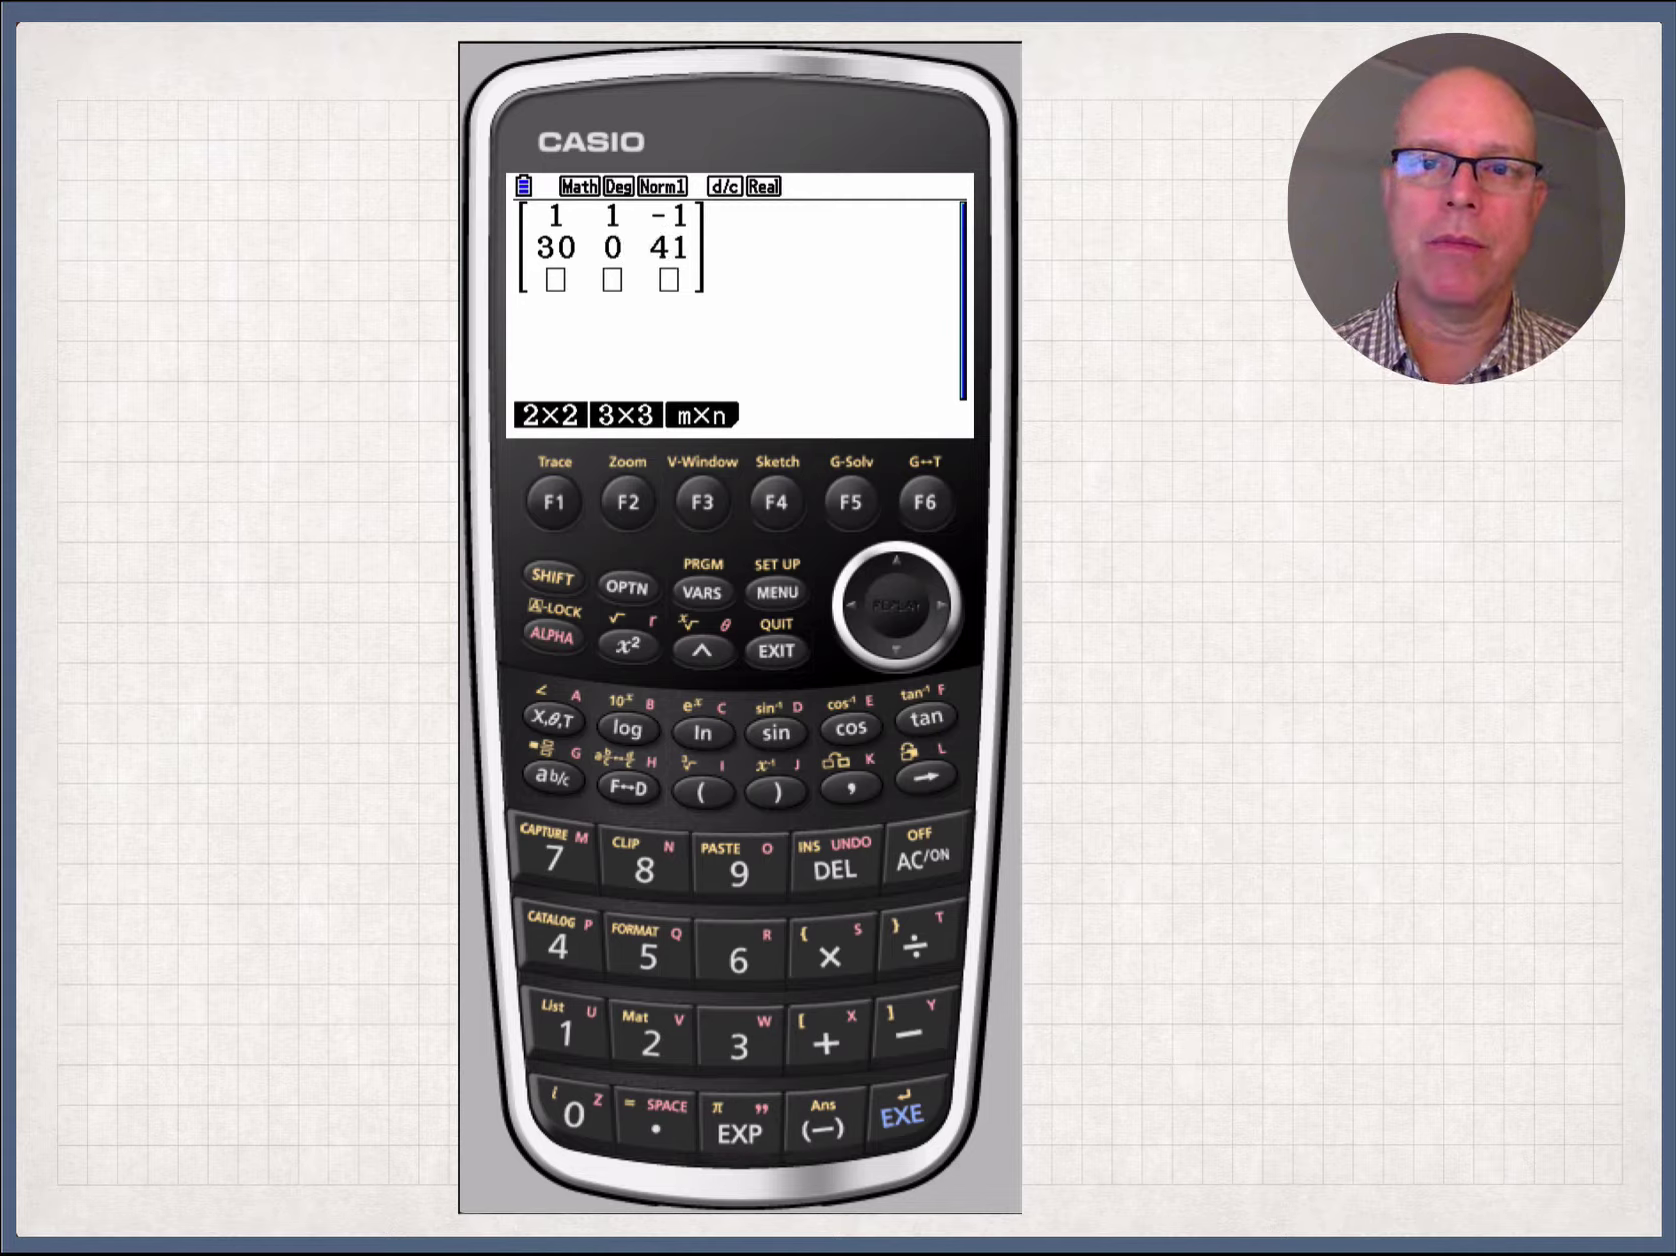
pyautogui.write('0')
pyautogui.press('Right')
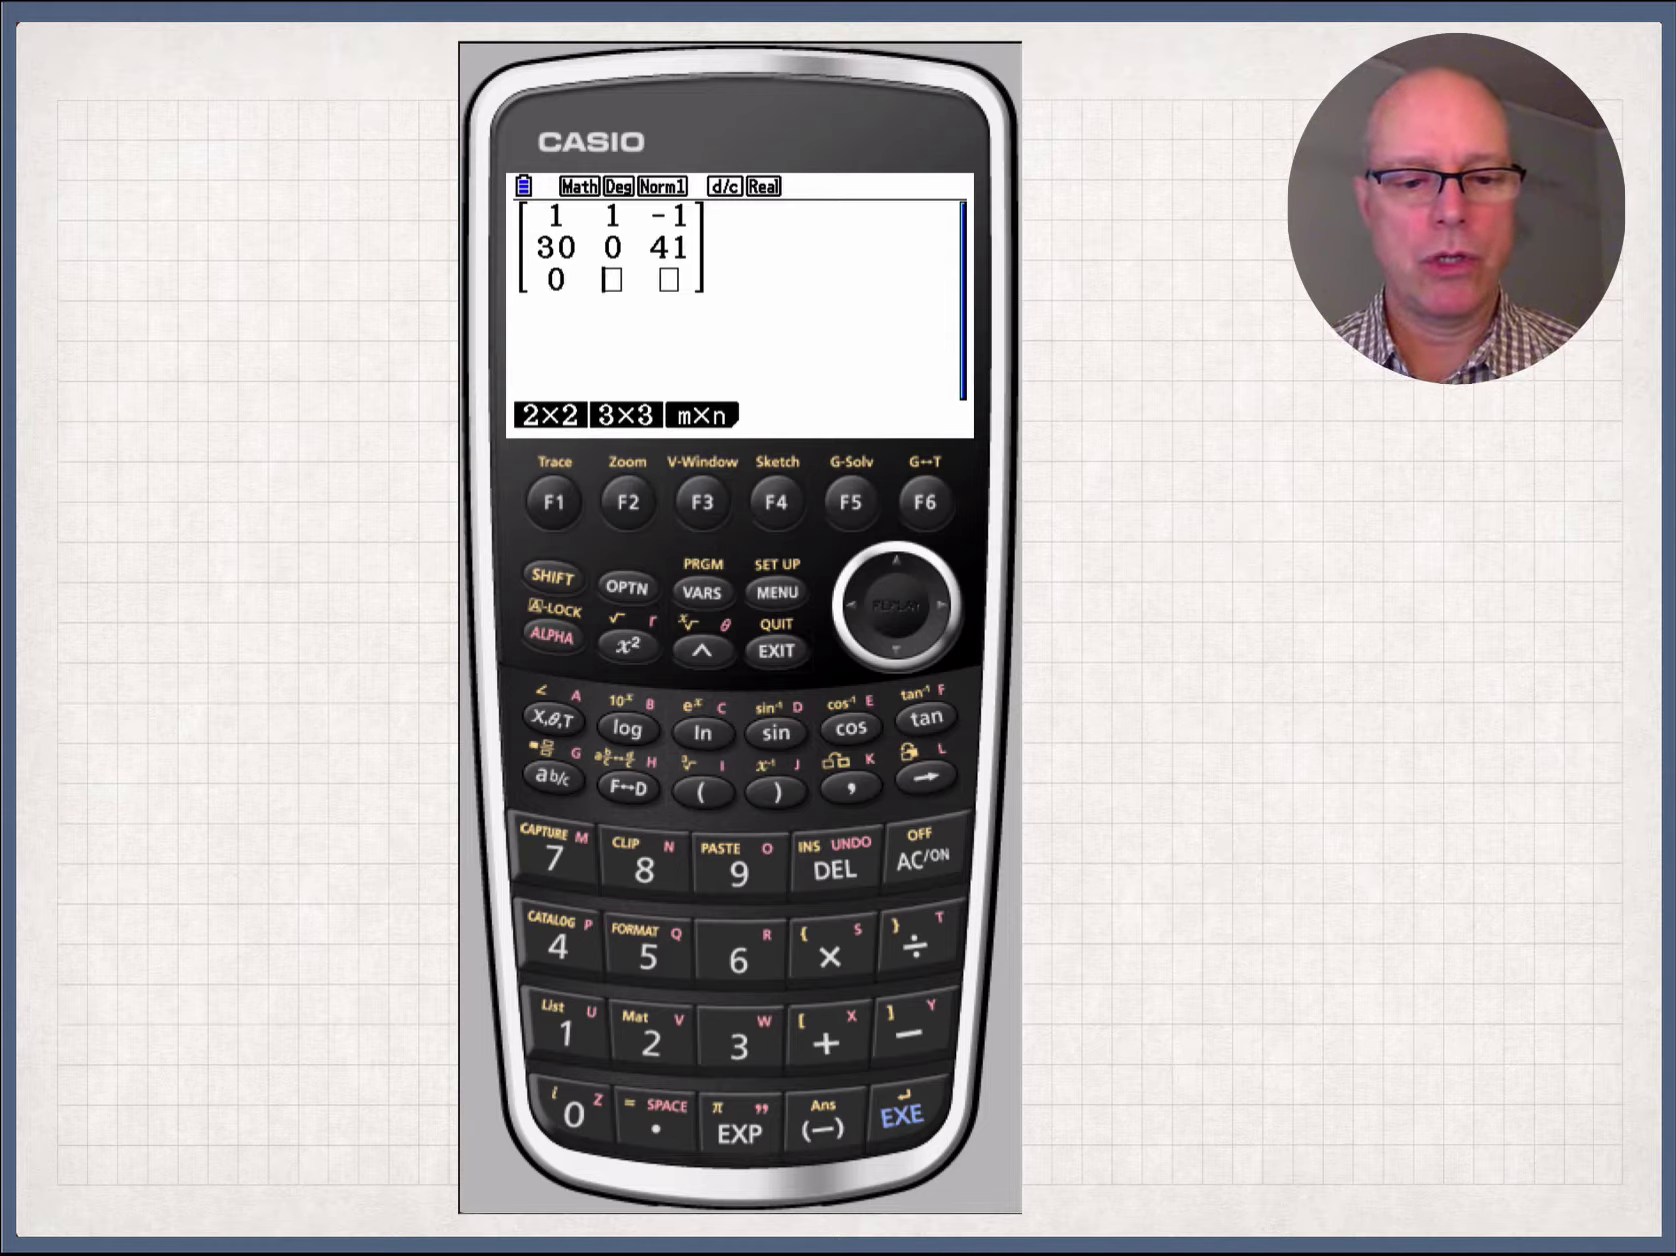
pyautogui.write('21')
pyautogui.press('Right')
pyautogui.write('4')
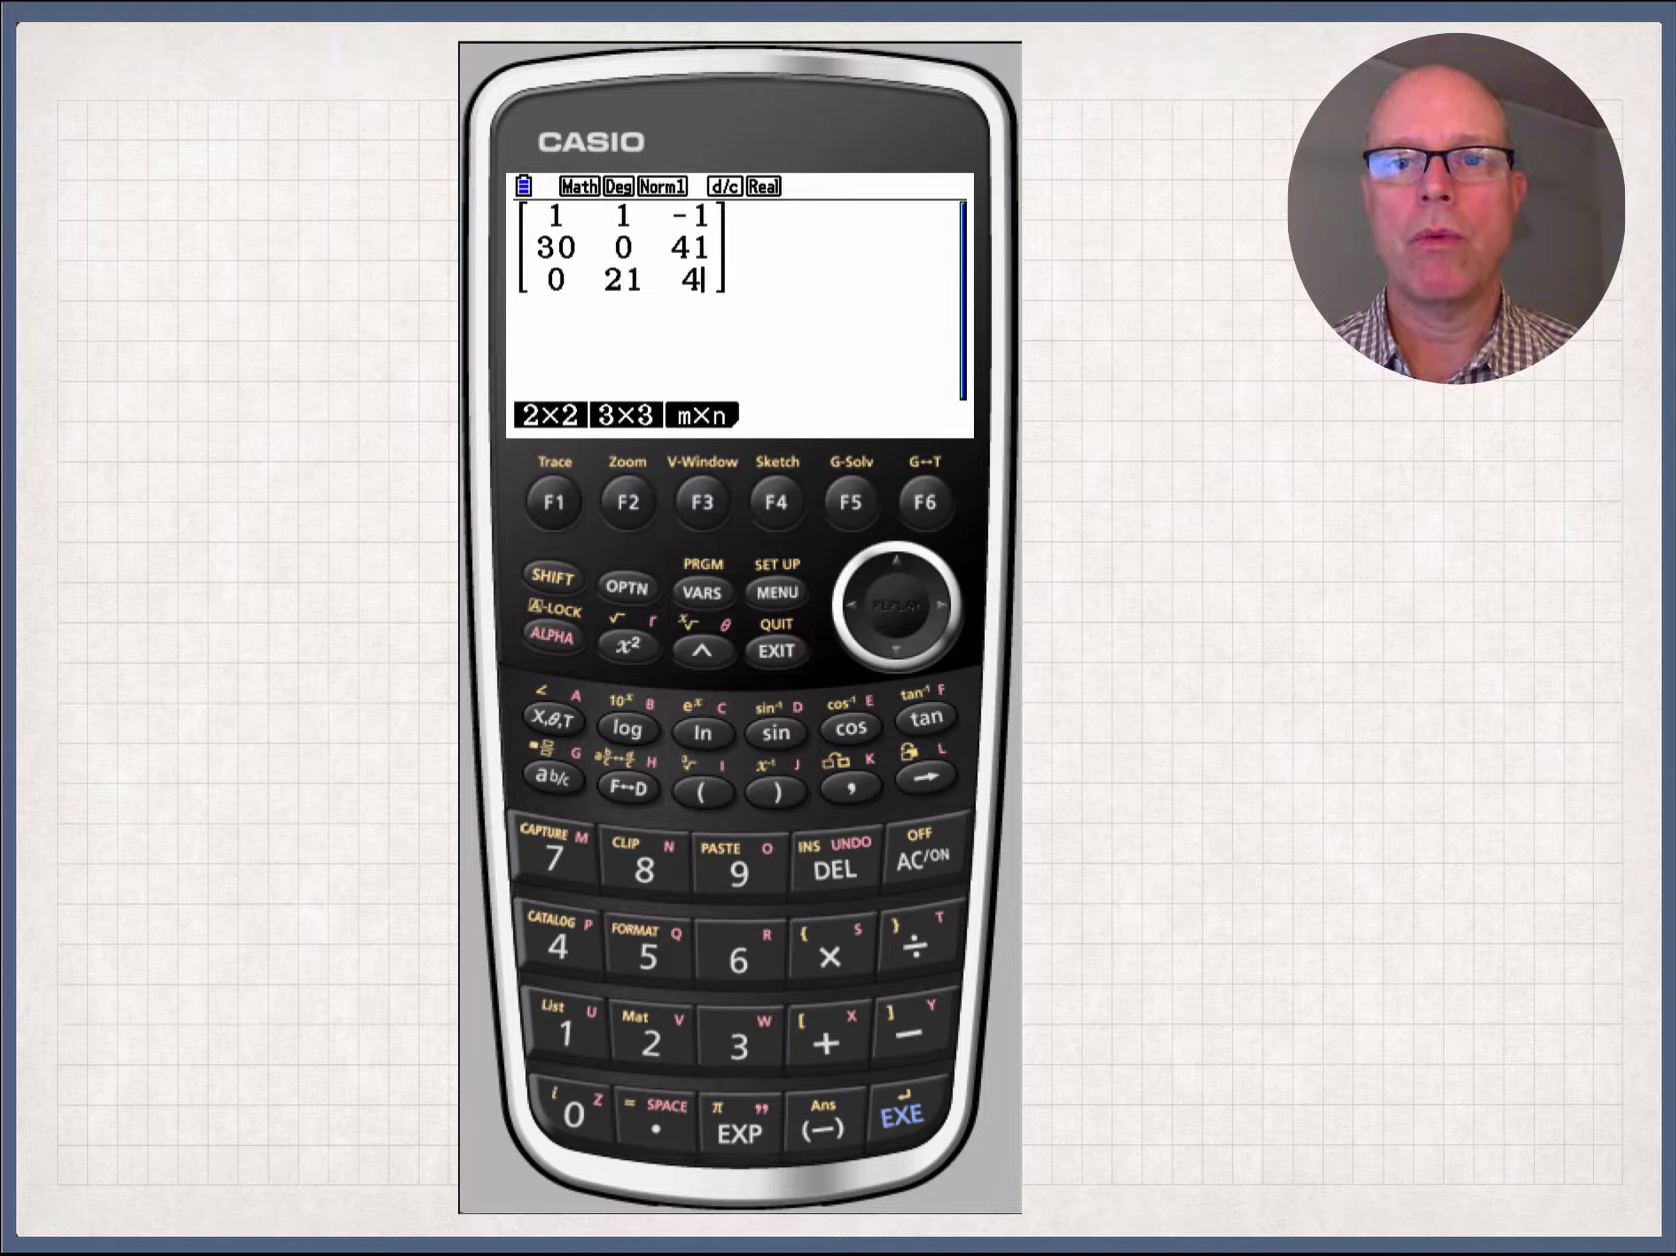
pyautogui.write('1')
pyautogui.press('Right')
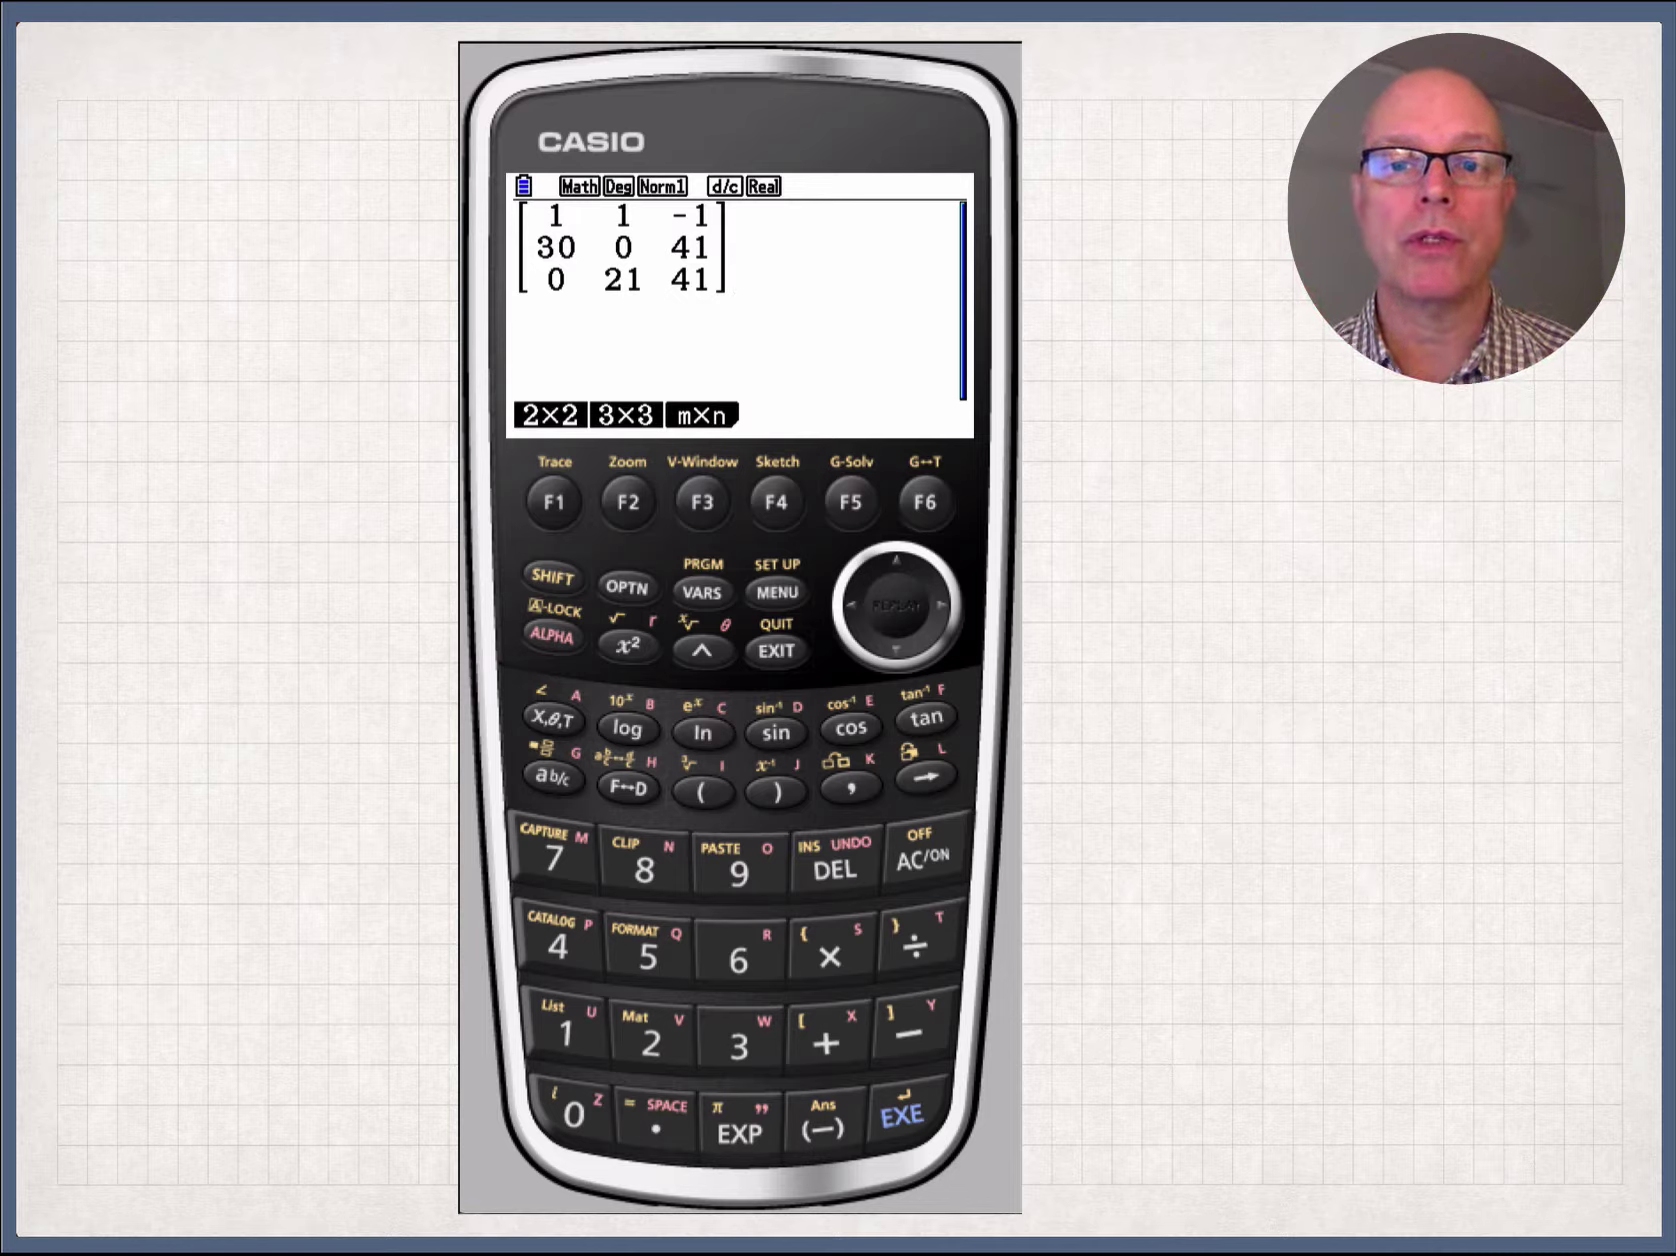
pyautogui.click(549, 575)
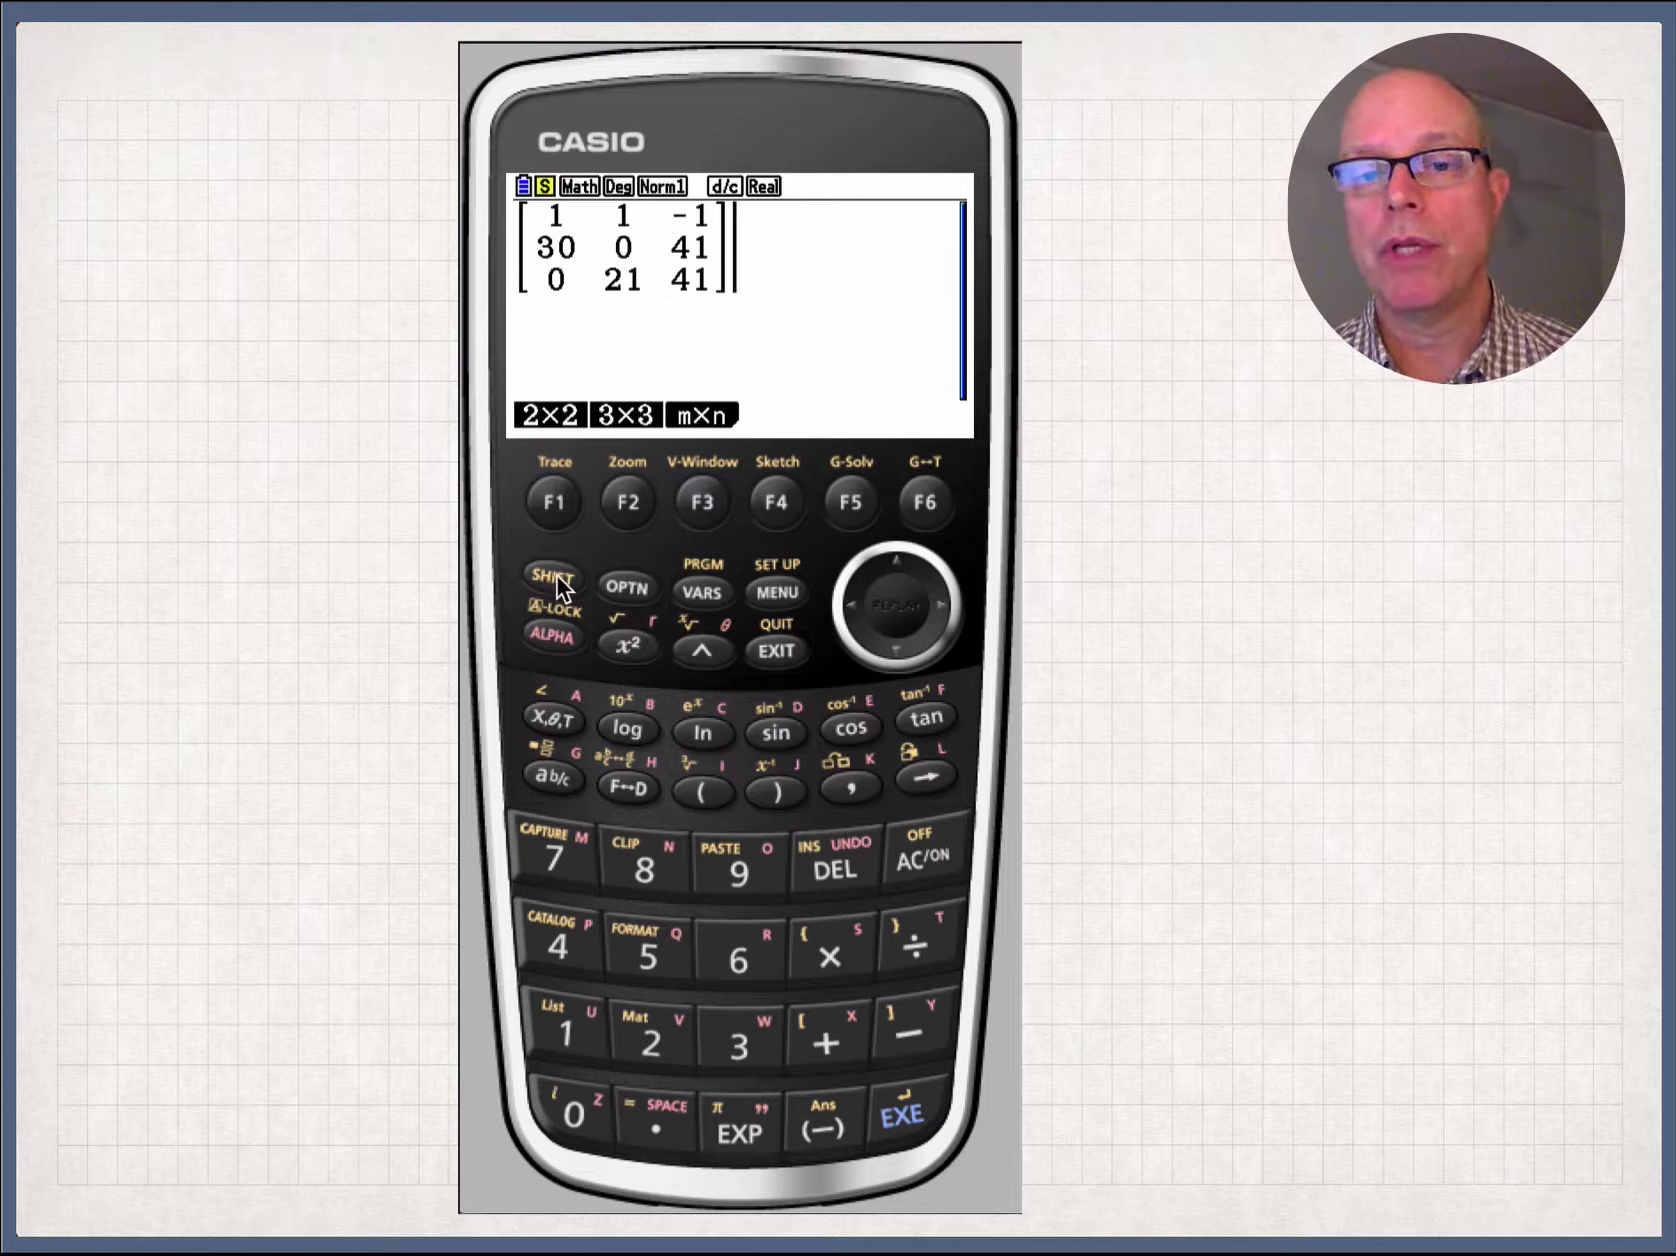
pyautogui.click(775, 794)
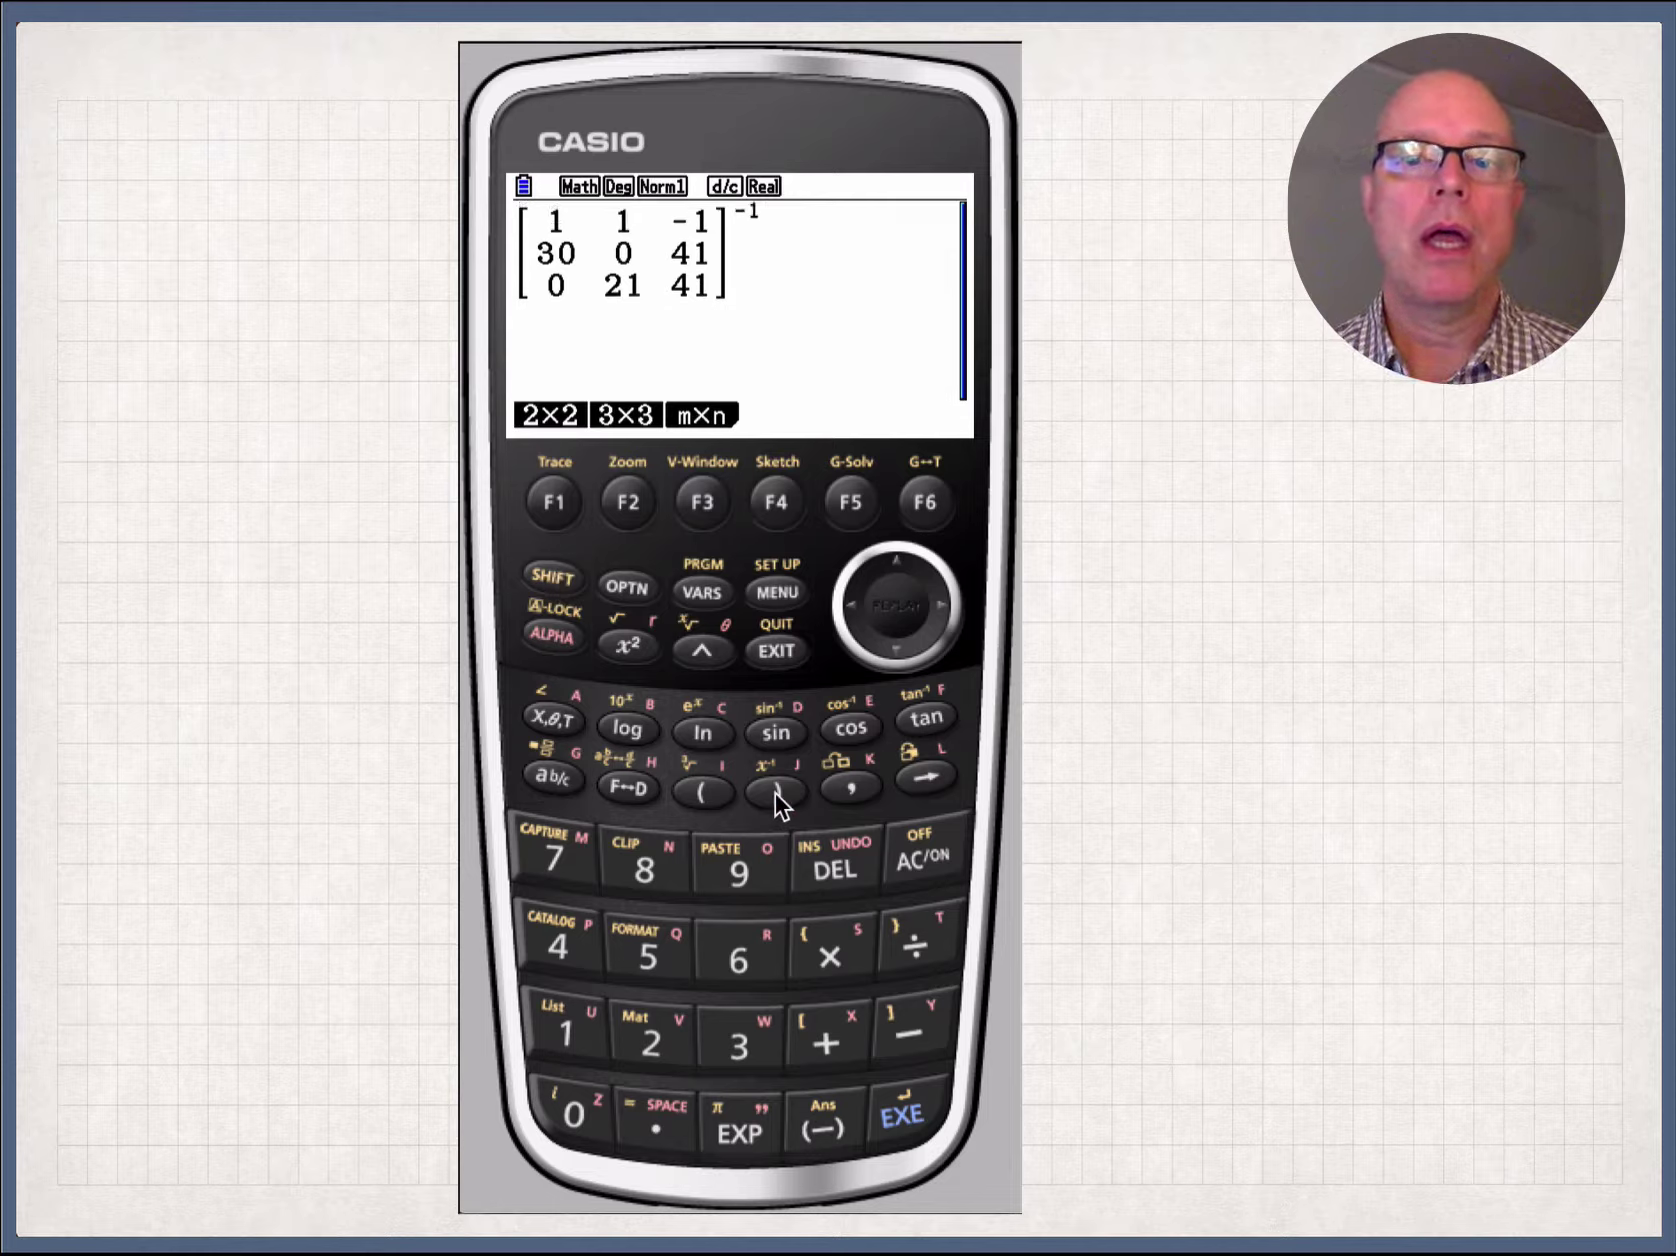
# Insert an empty 3×1 matrix after the inverted matrix.
pyautogui.click(703, 502)
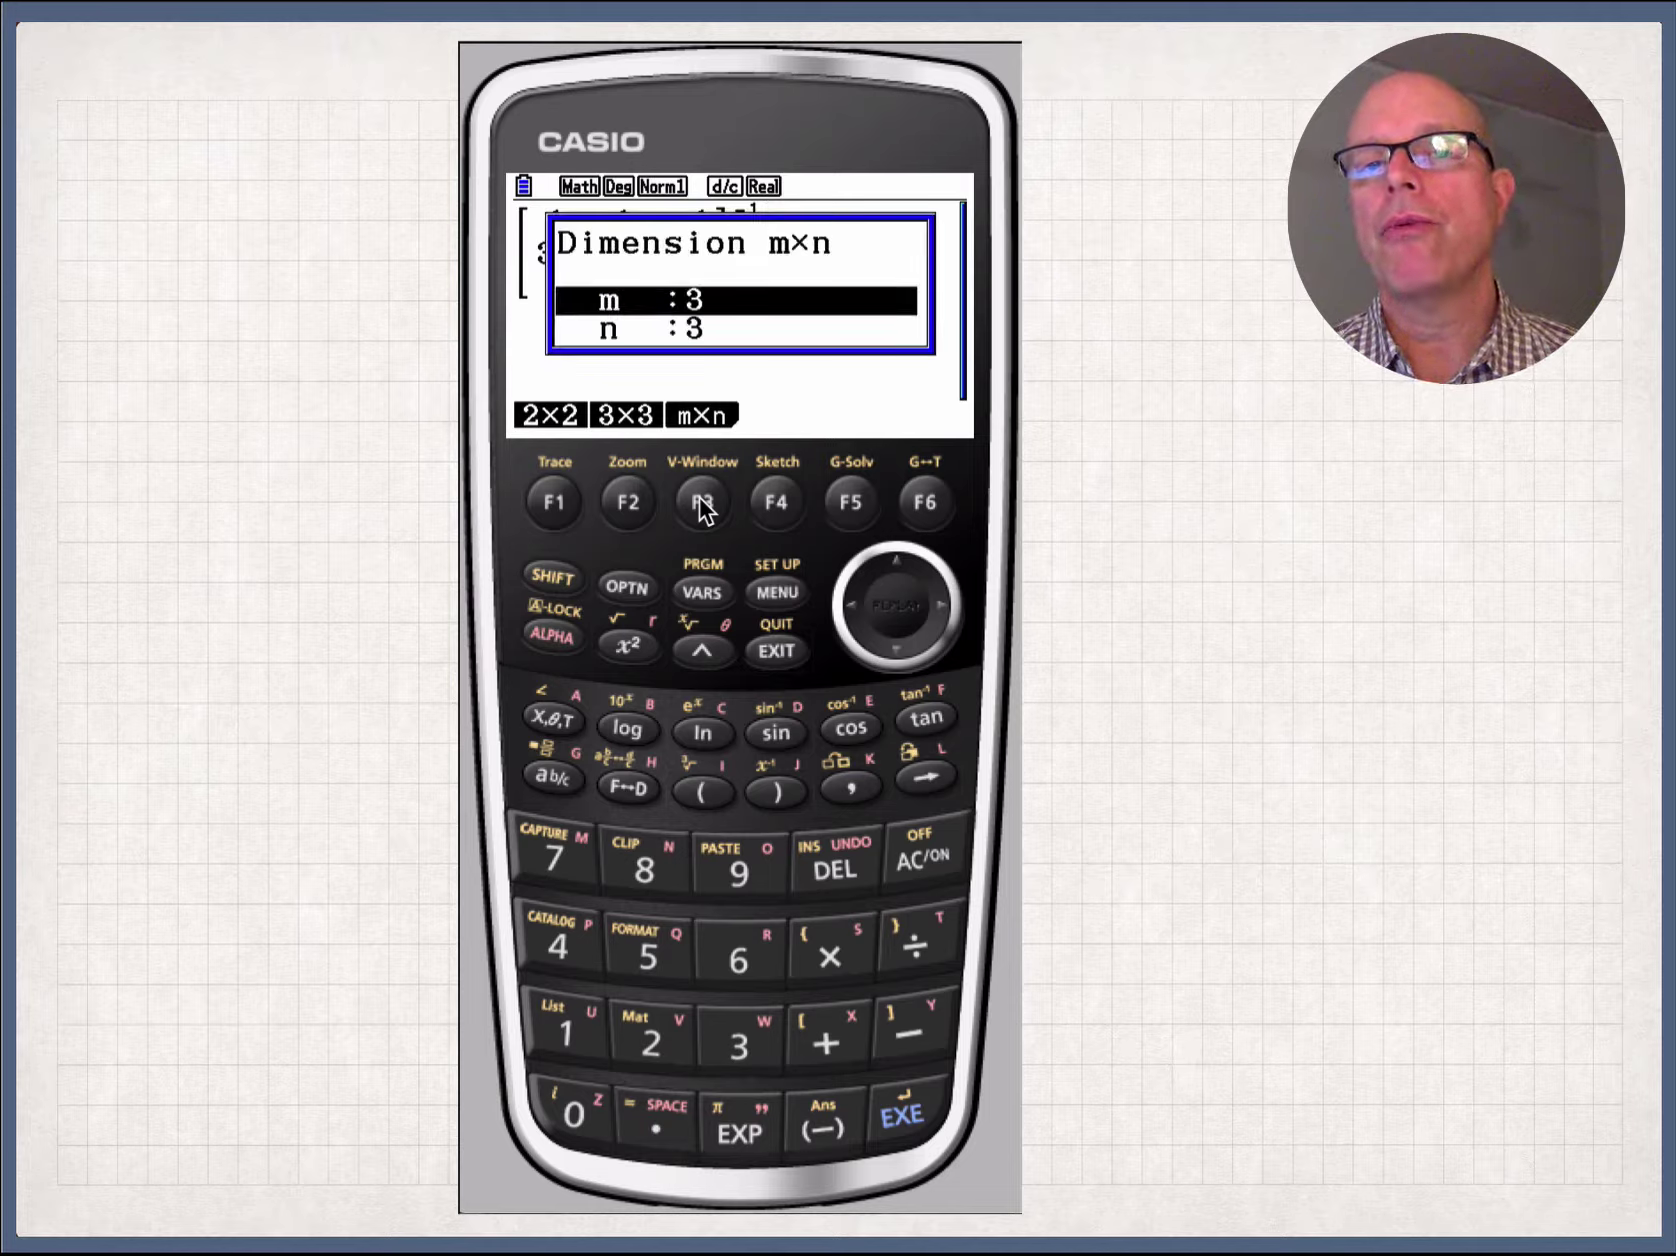
pyautogui.press('Down')
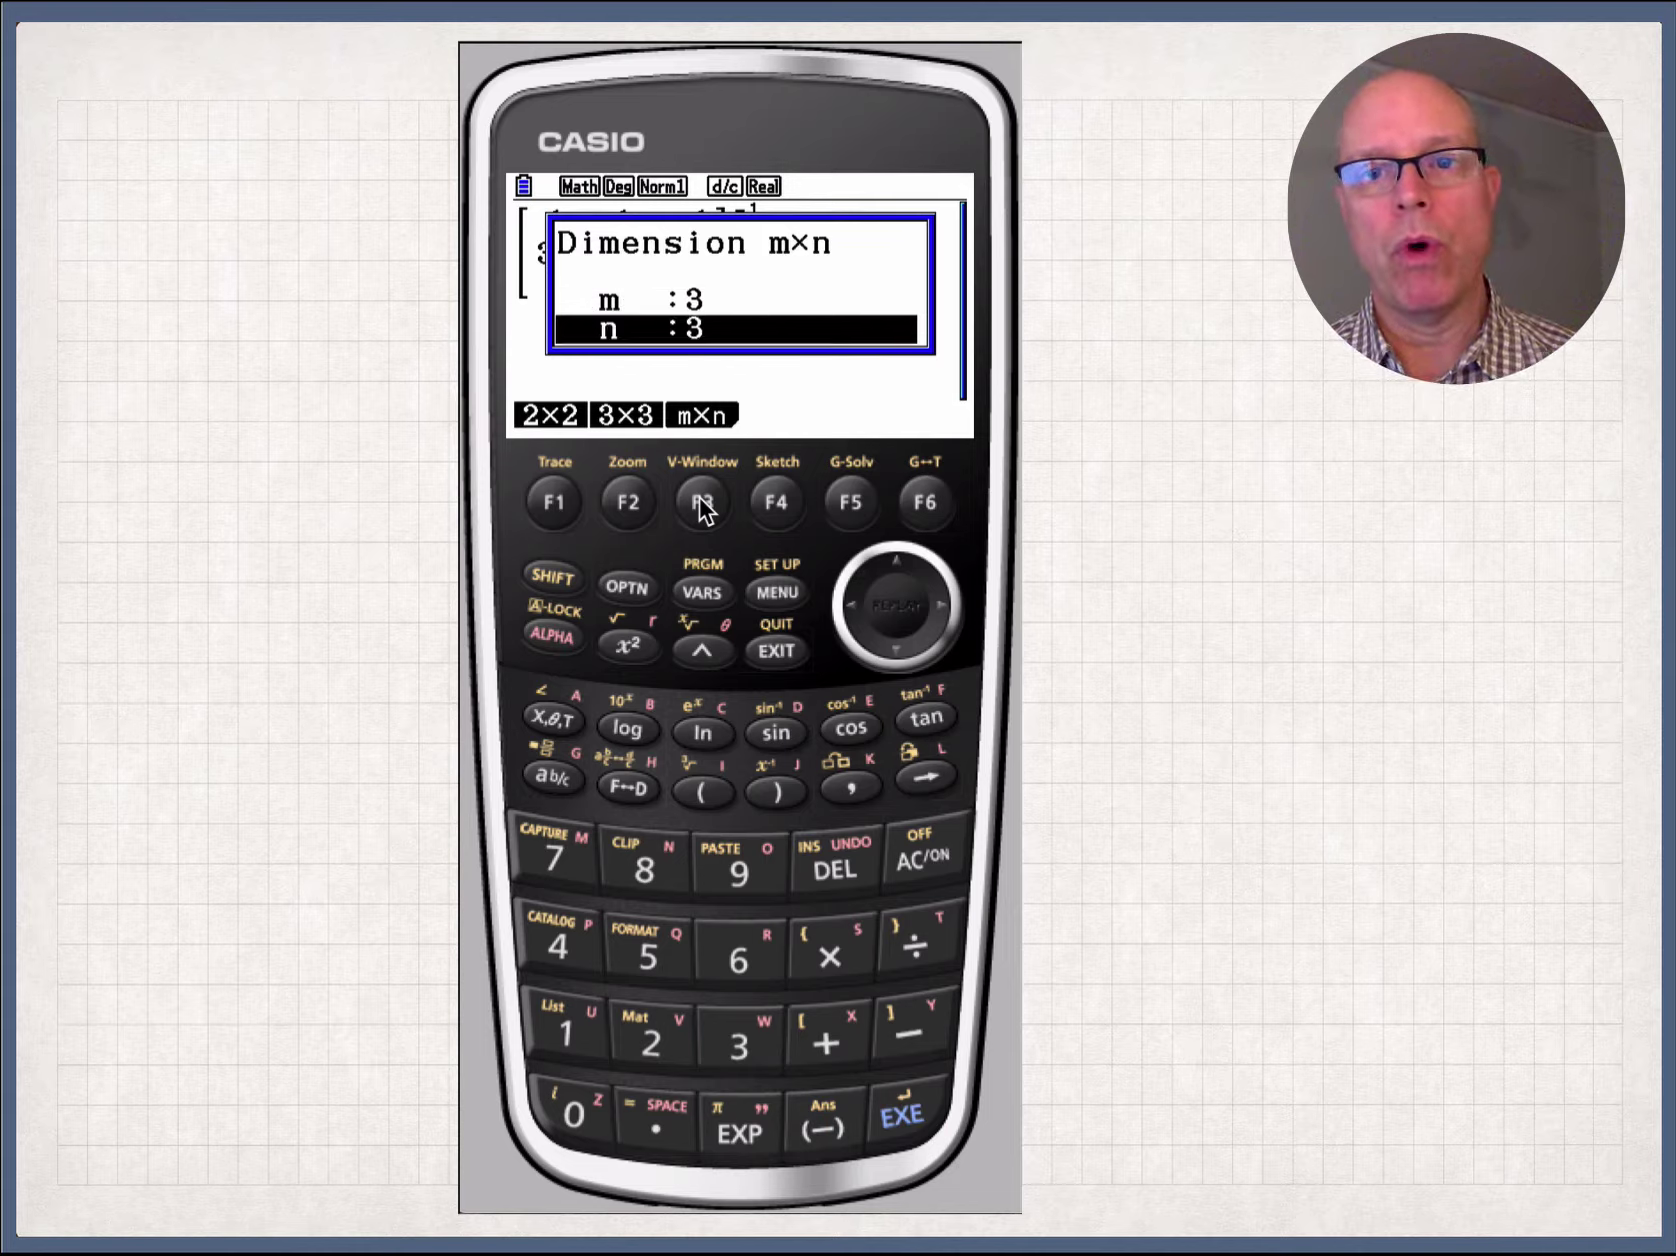
pyautogui.write('1')
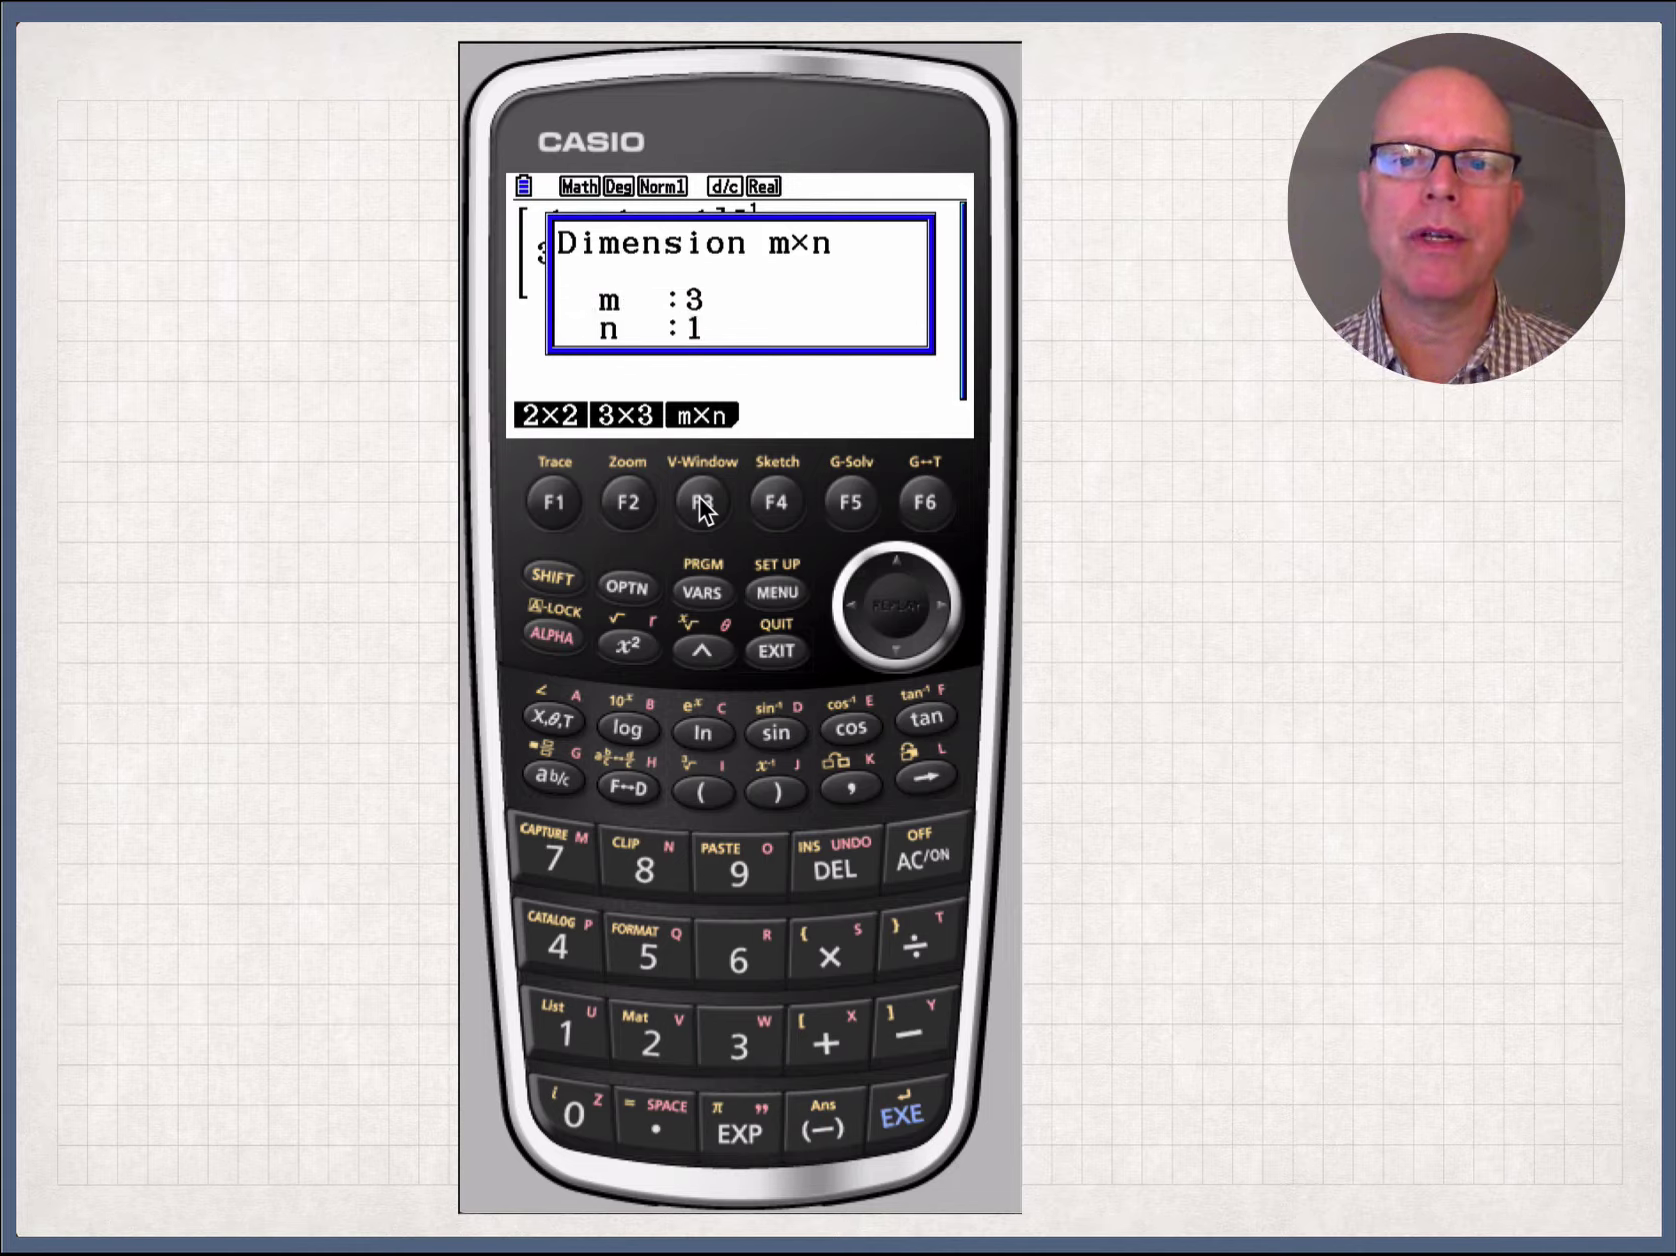
pyautogui.press('Return')
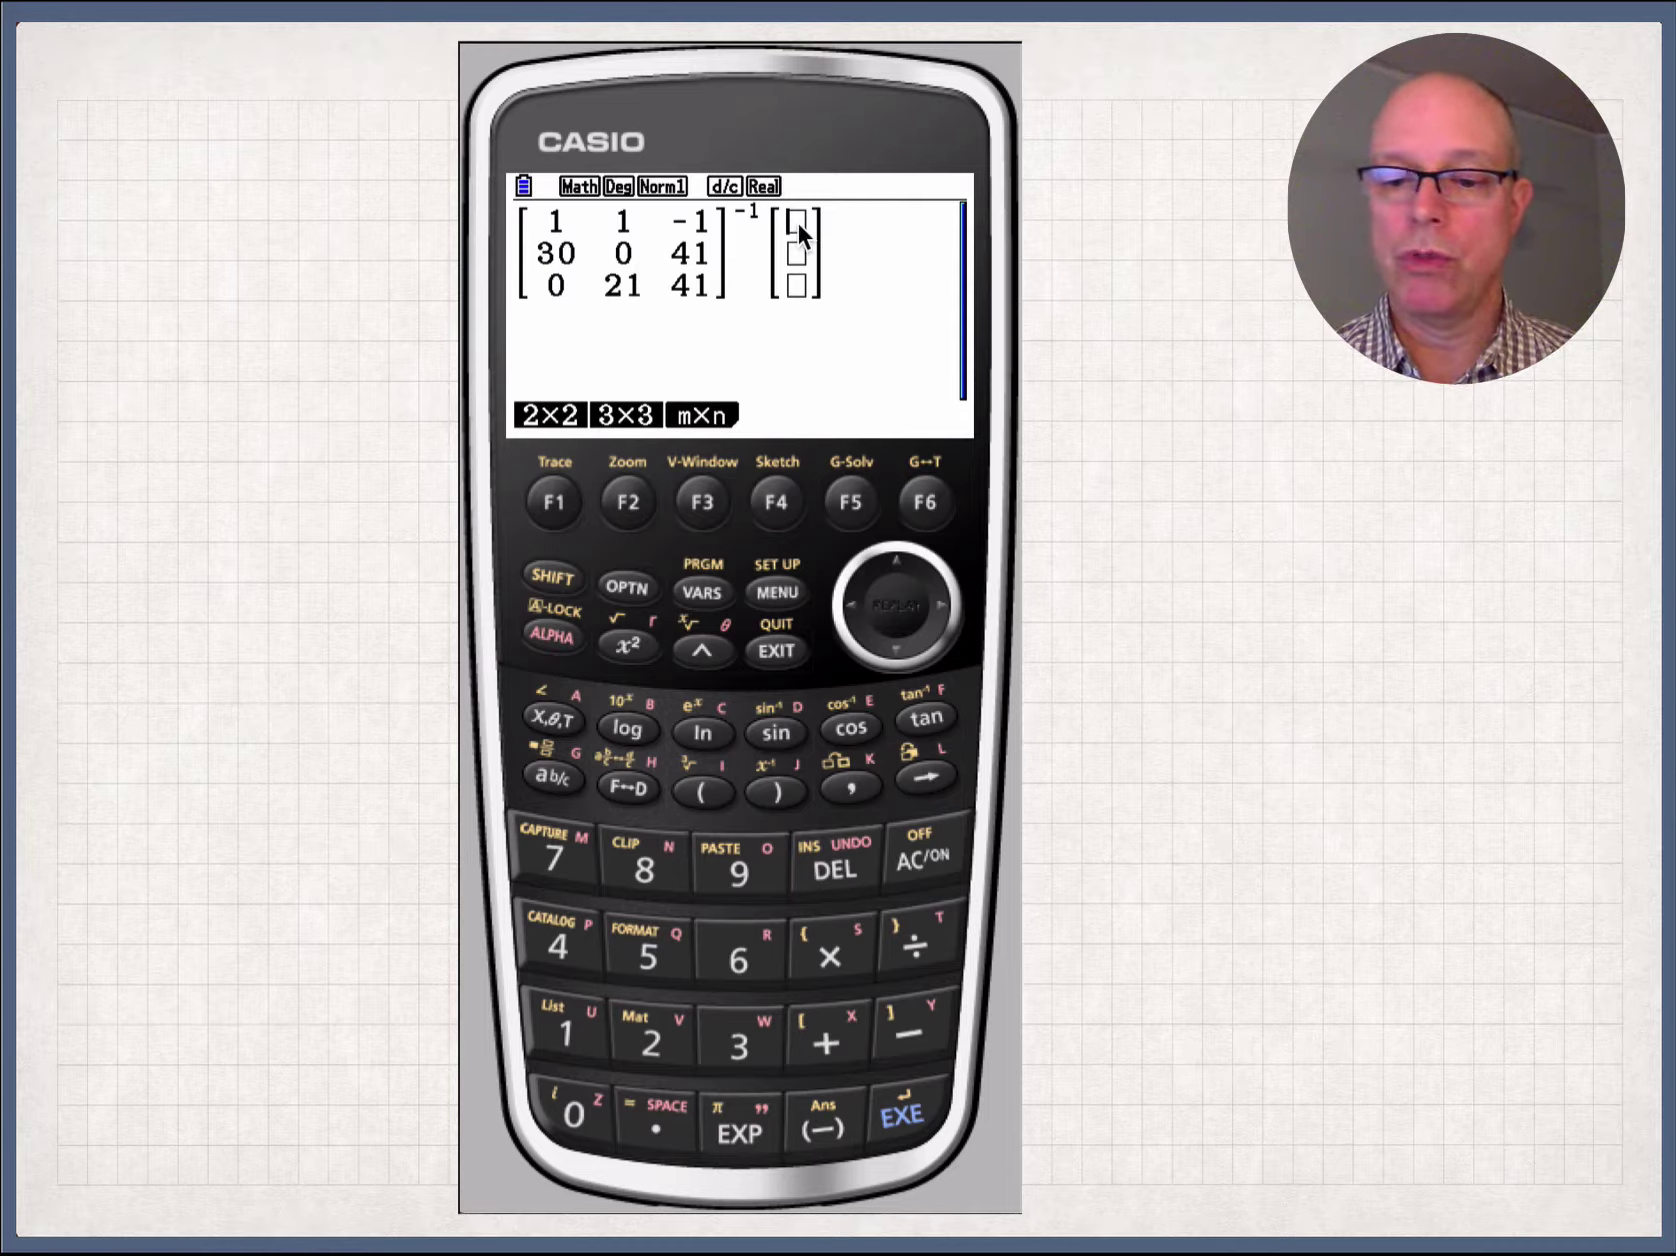
# Enter the constants 0, 45, 125 and evaluate the product for the solution vector.
pyautogui.write('0 ')
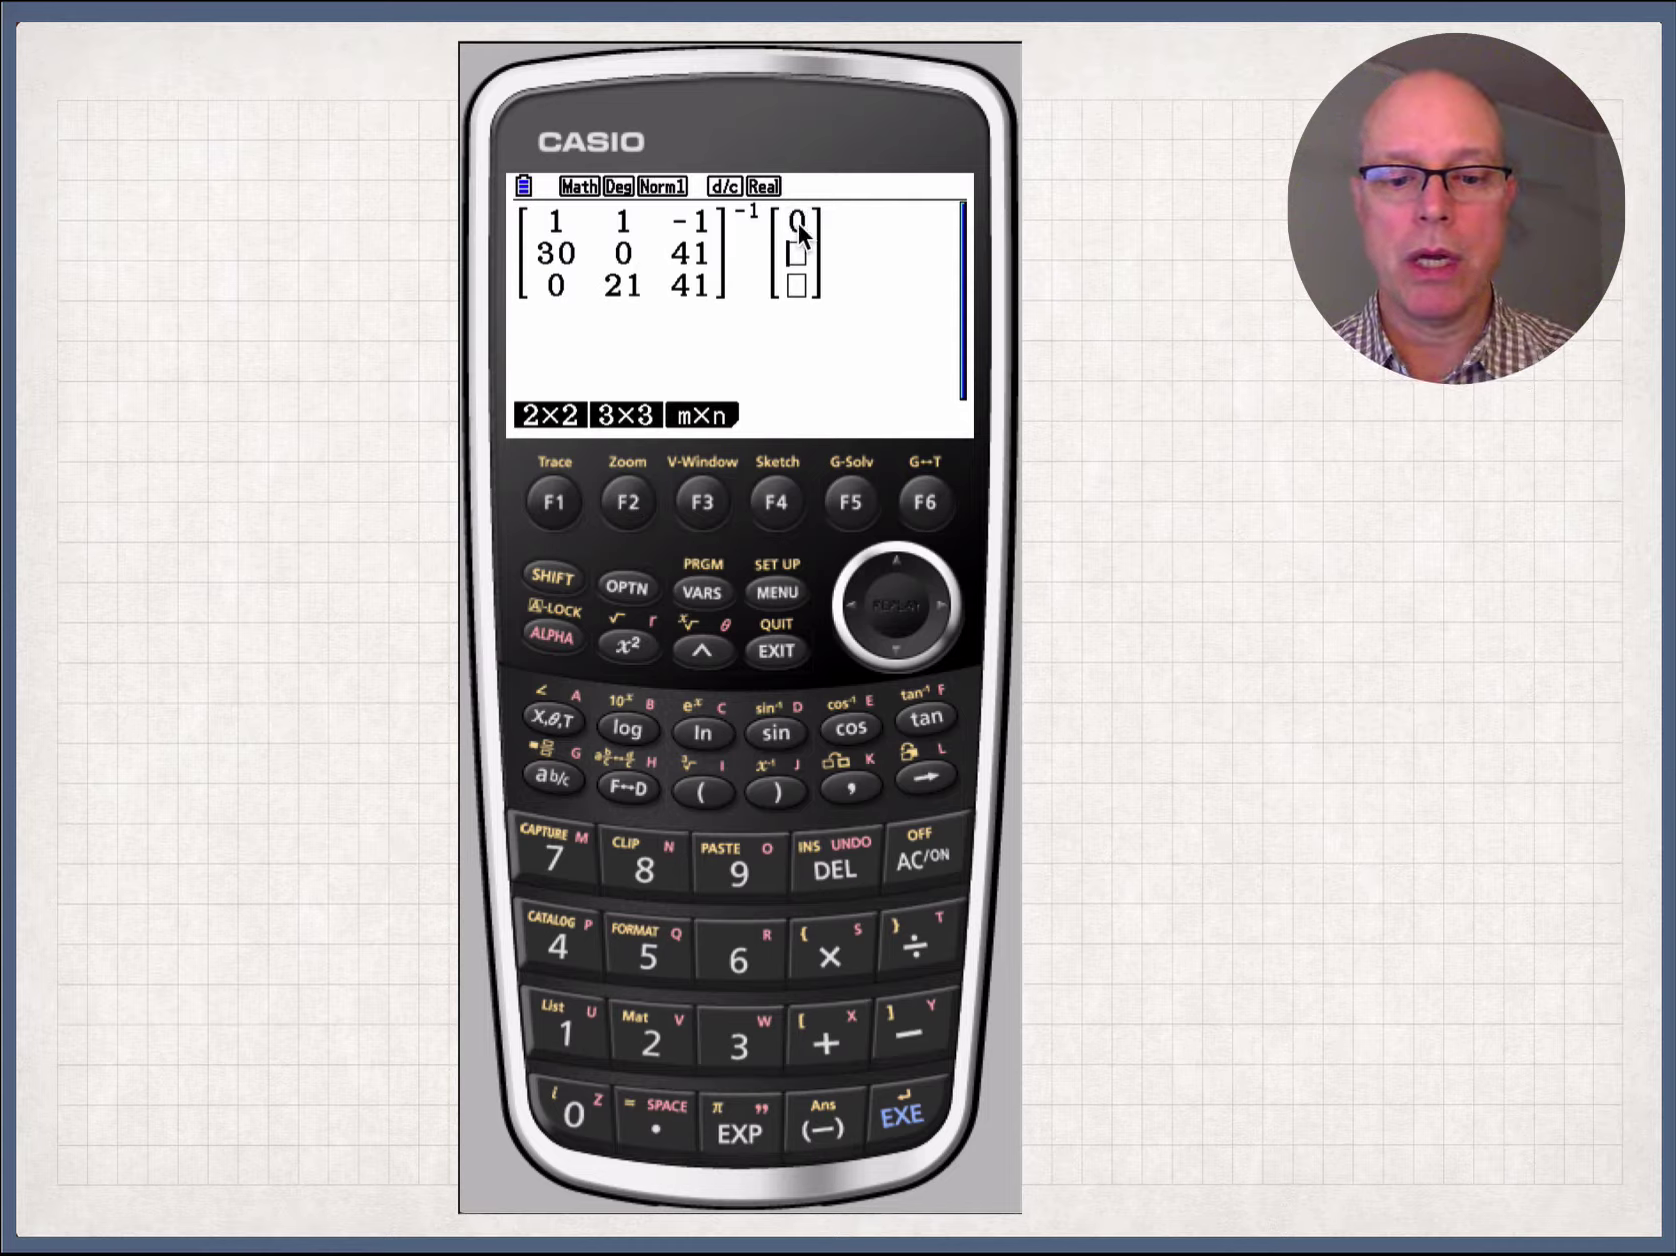
pyautogui.write('45')
pyautogui.press('Down')
pyautogui.write('125')
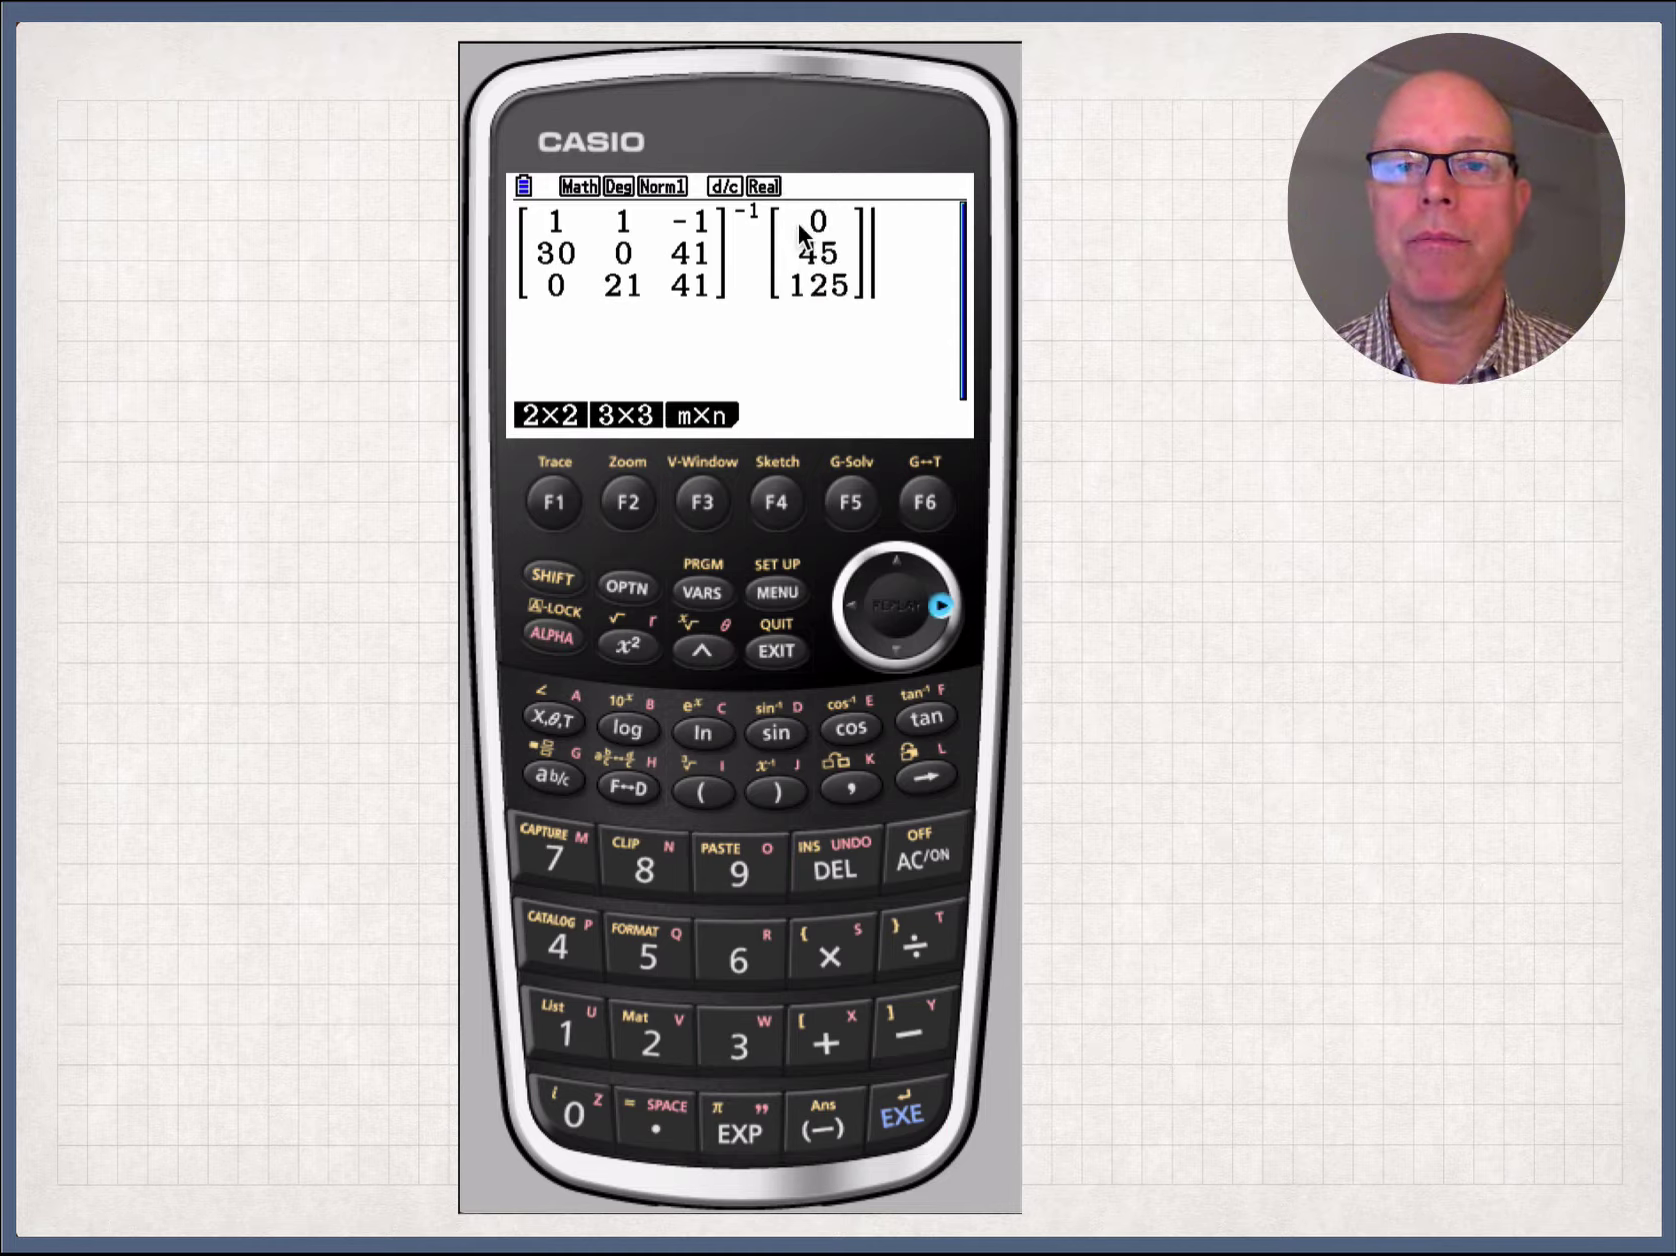
pyautogui.press('Right')
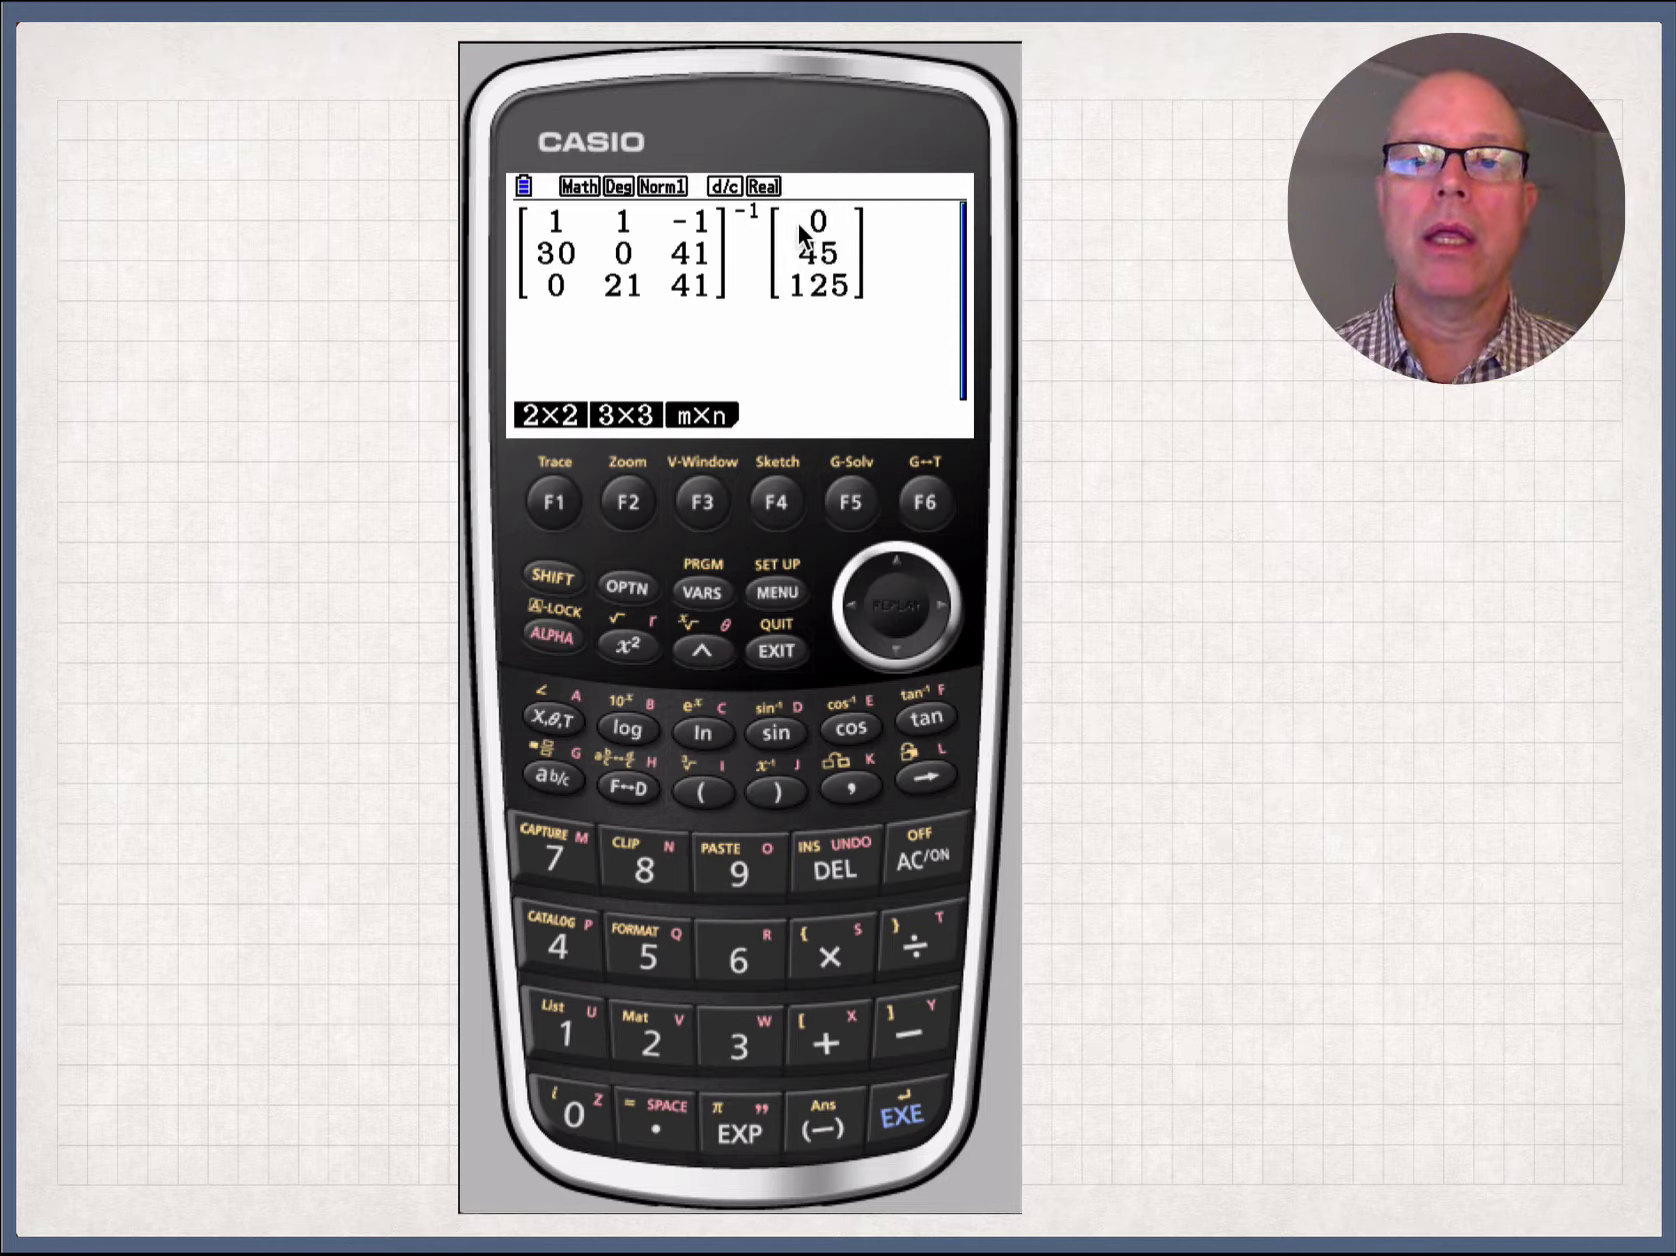
pyautogui.press('Return')
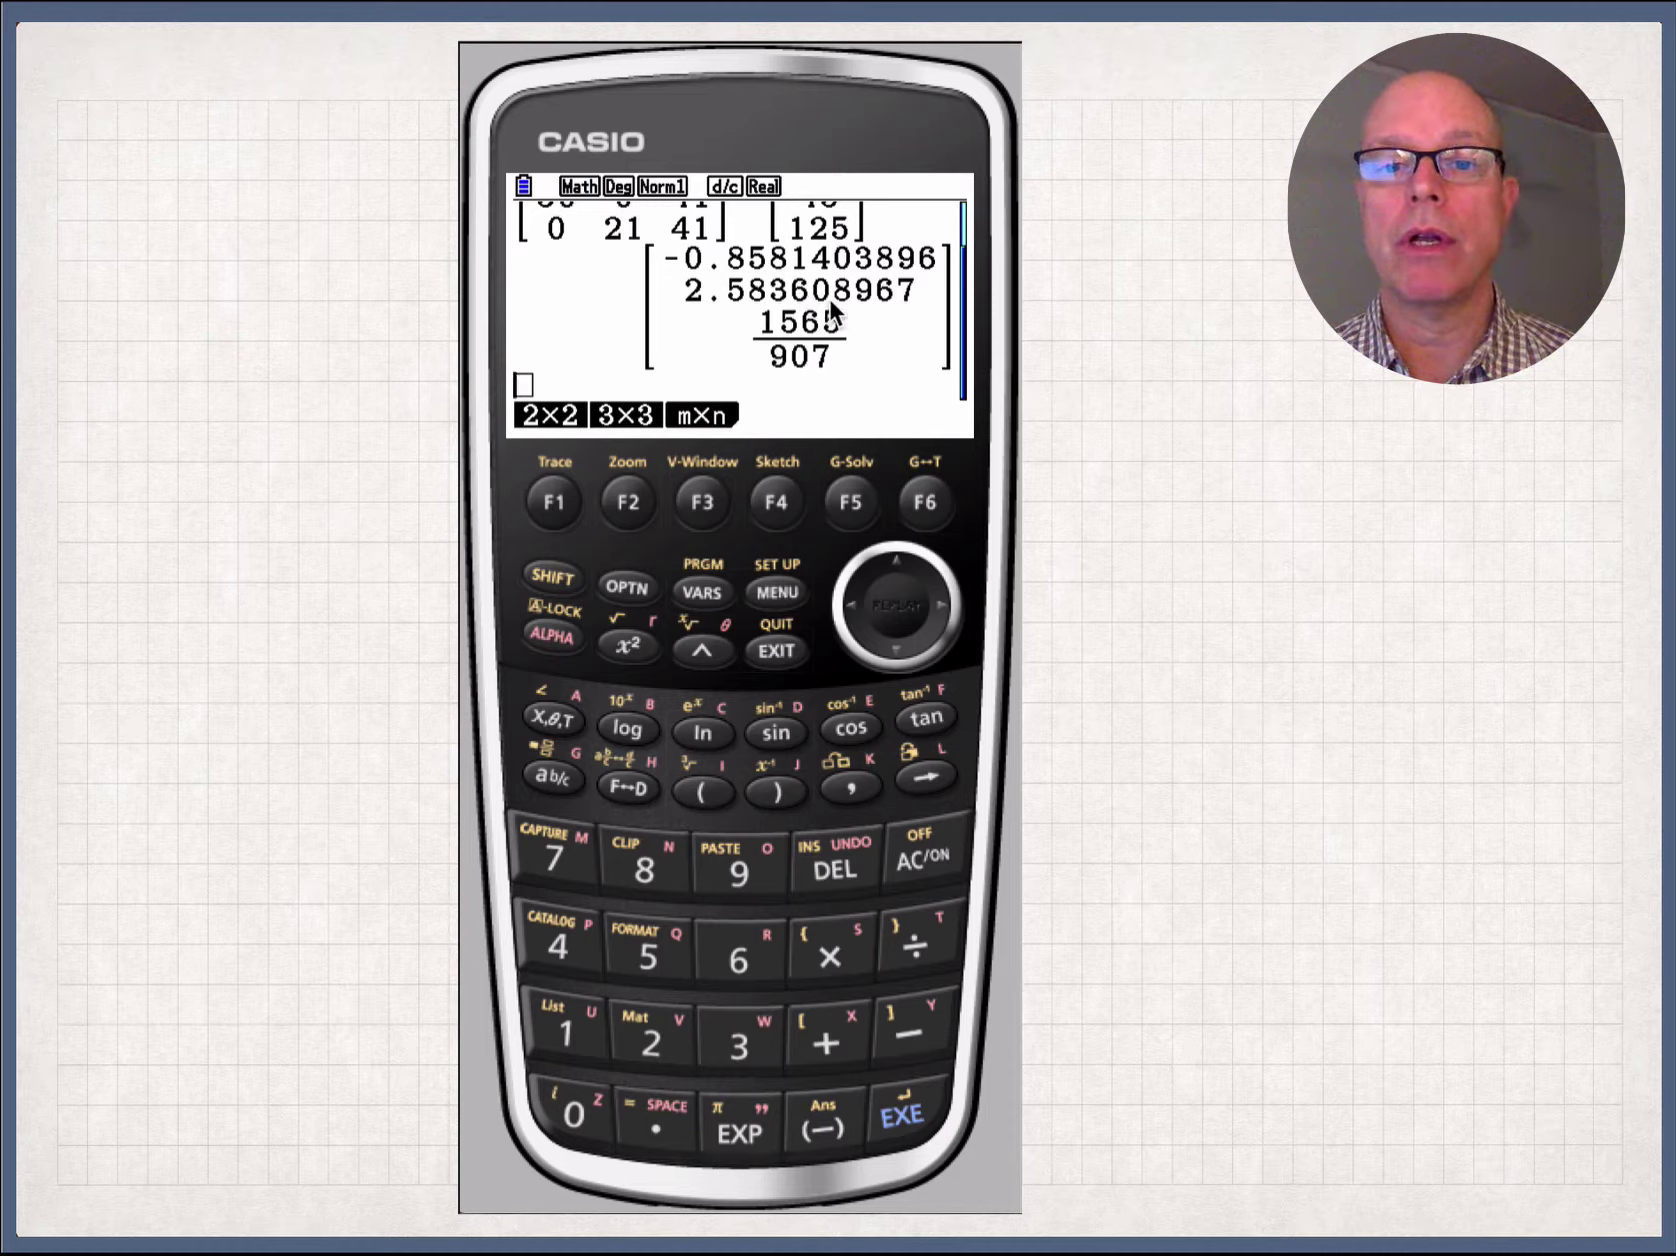
# Convert the 1565/907 result entry to the decimal 1.725468578.
pyautogui.click(623, 791)
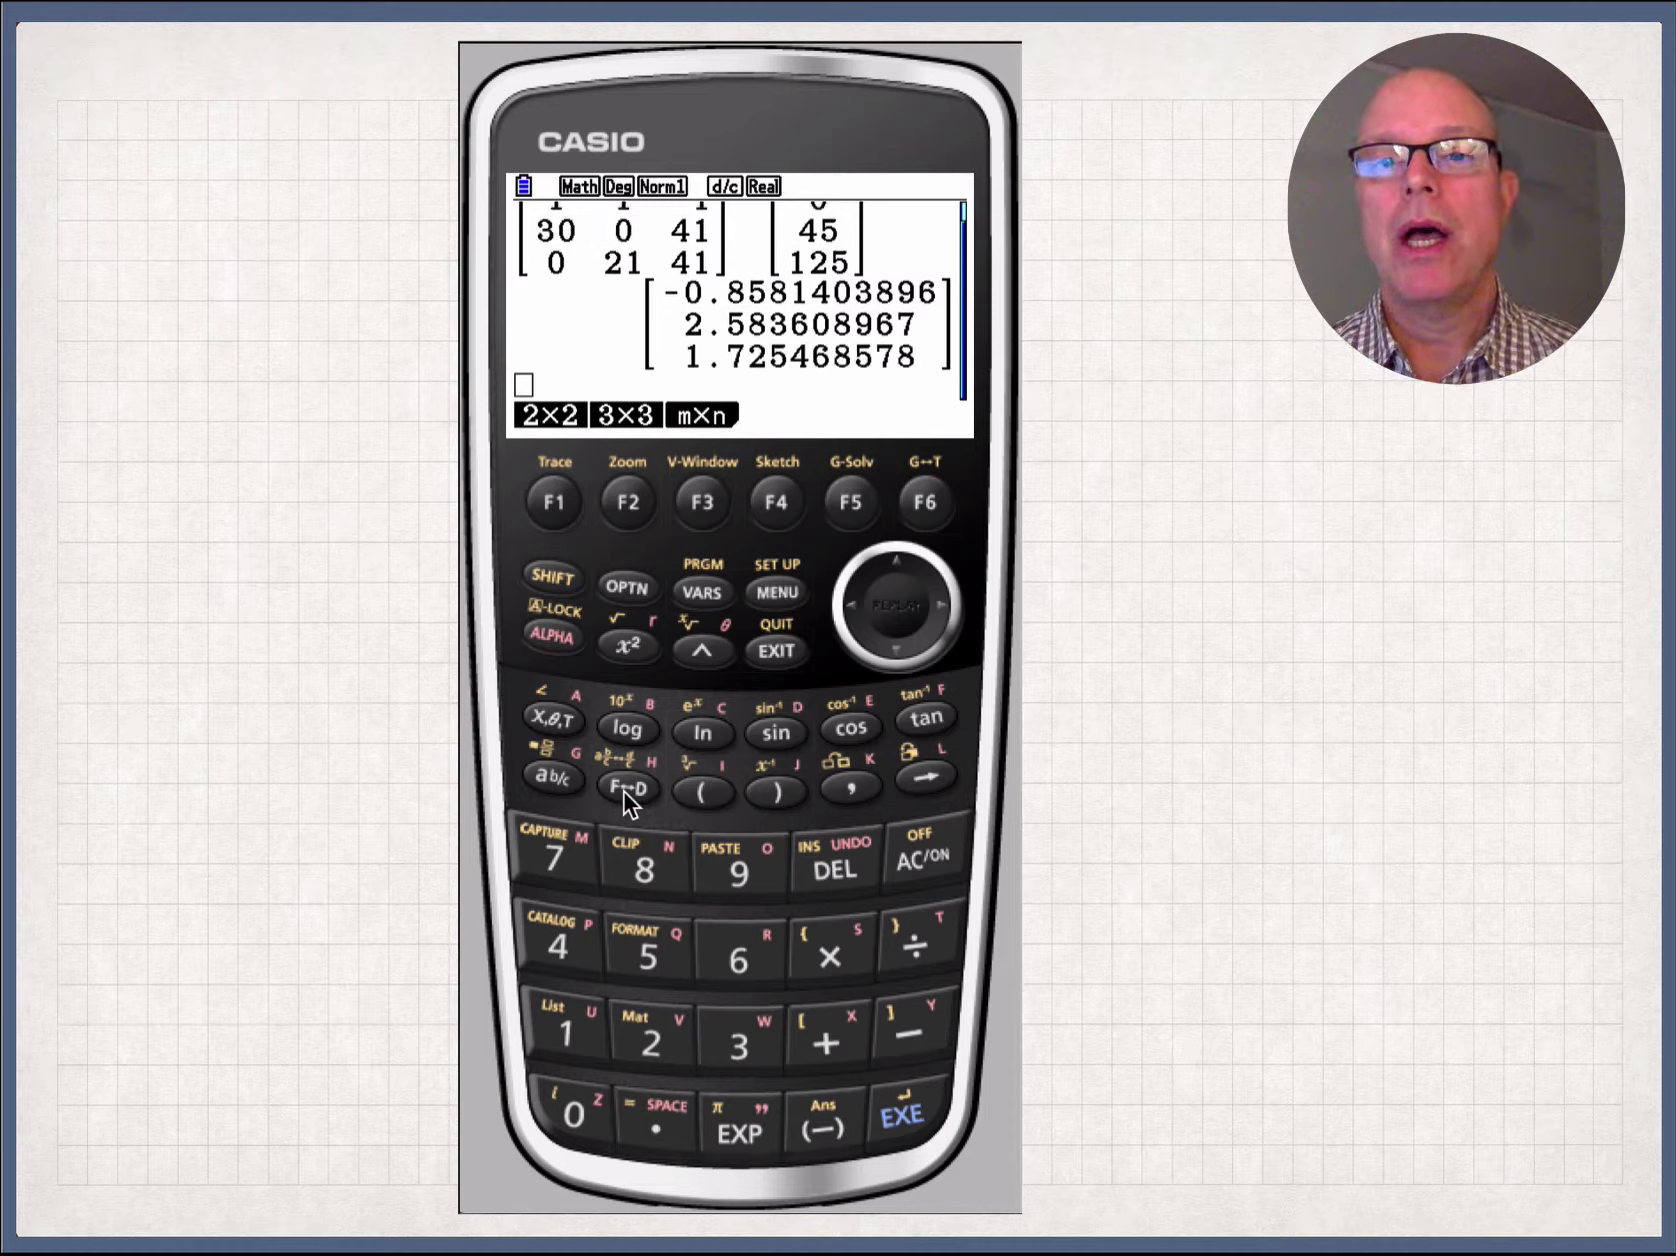